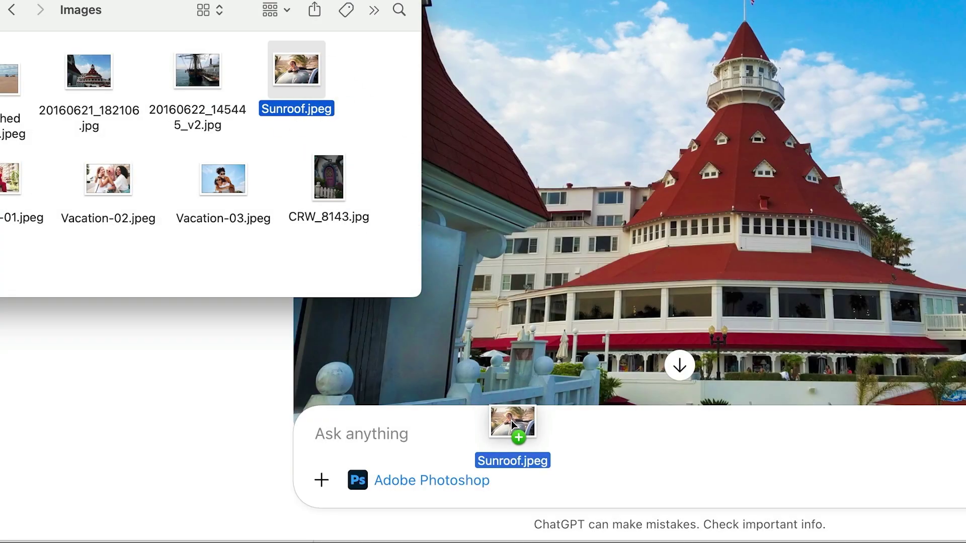
text(I w)
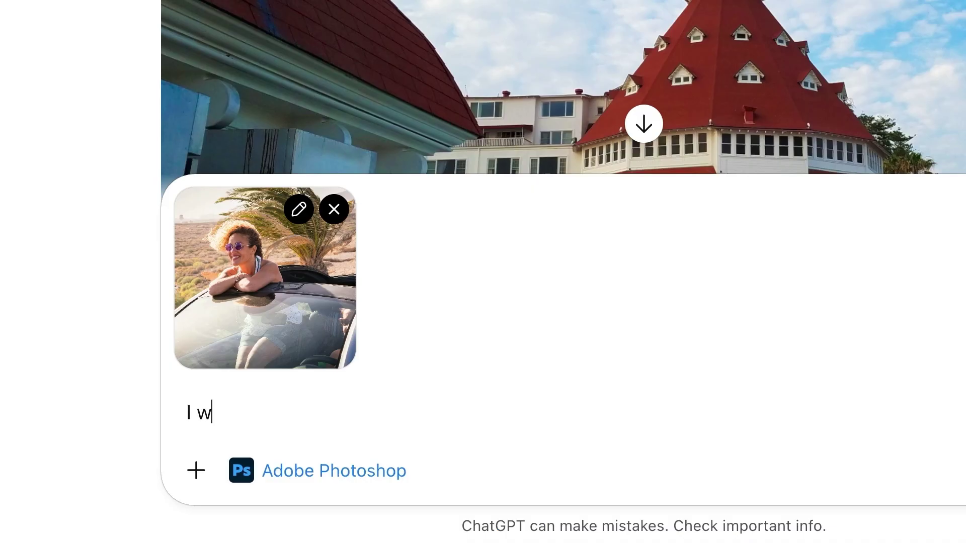
text(ant to change the colo)
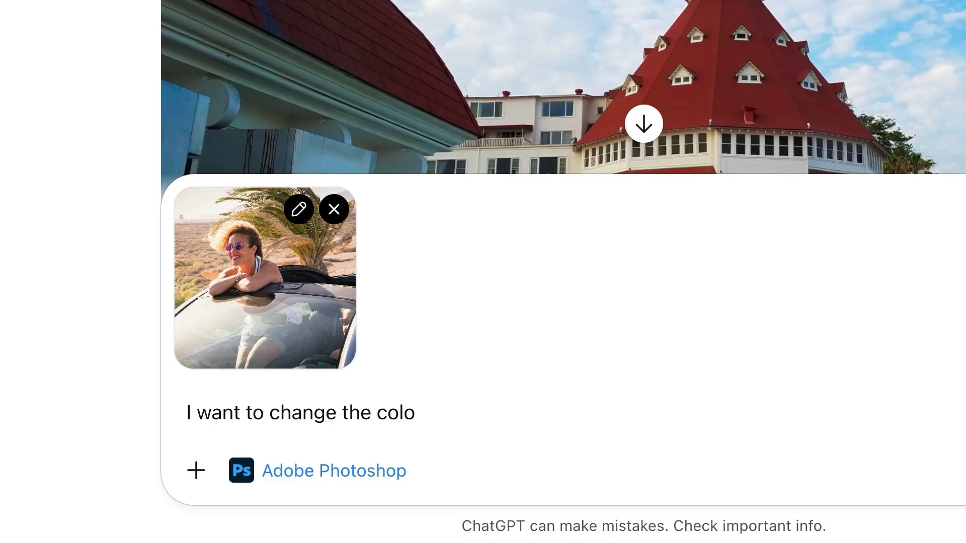
text(r of the background )
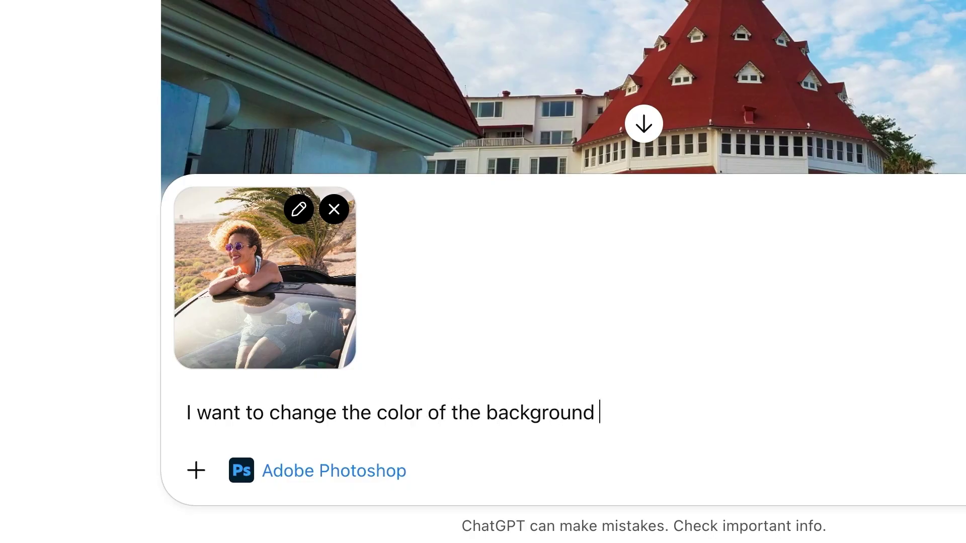
text(behind the woman in the car)
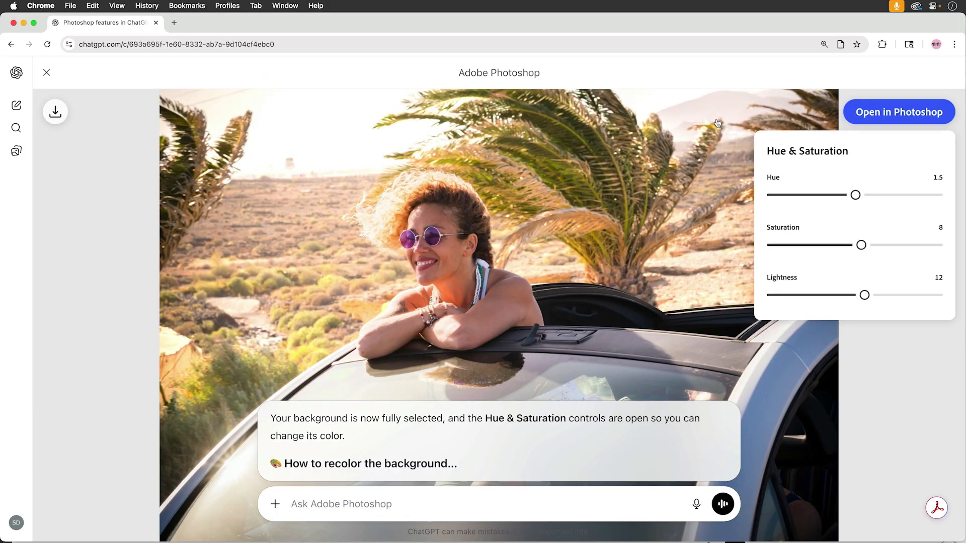
Drag the Hue slider so the background behind the woman shifts to green
mouse_move(856, 194)
mouse_down()
mouse_move(899, 194)
mouse_move(803, 196)
mouse_up()
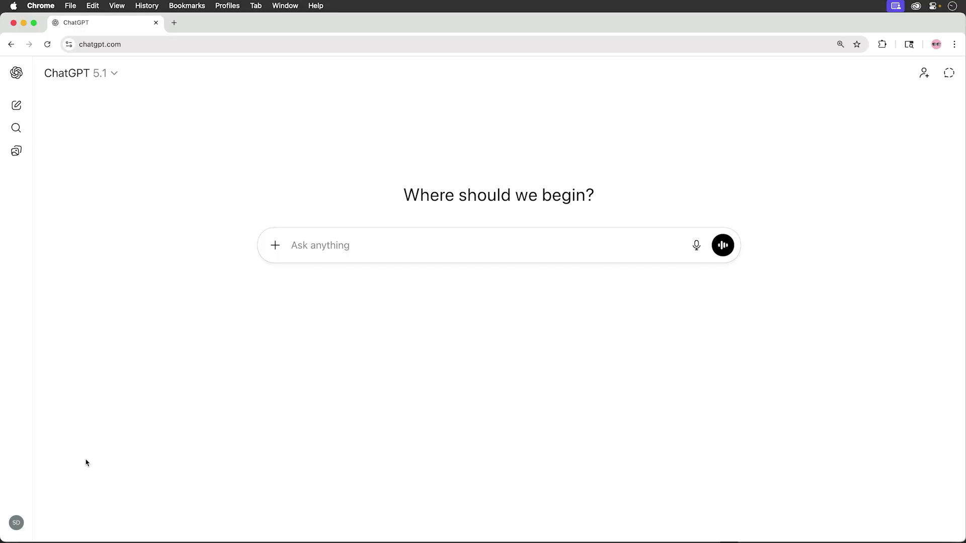
Reach the Adobe Photoshop entry under Settings > Apps & Connectors from the profile menu
click(21, 518)
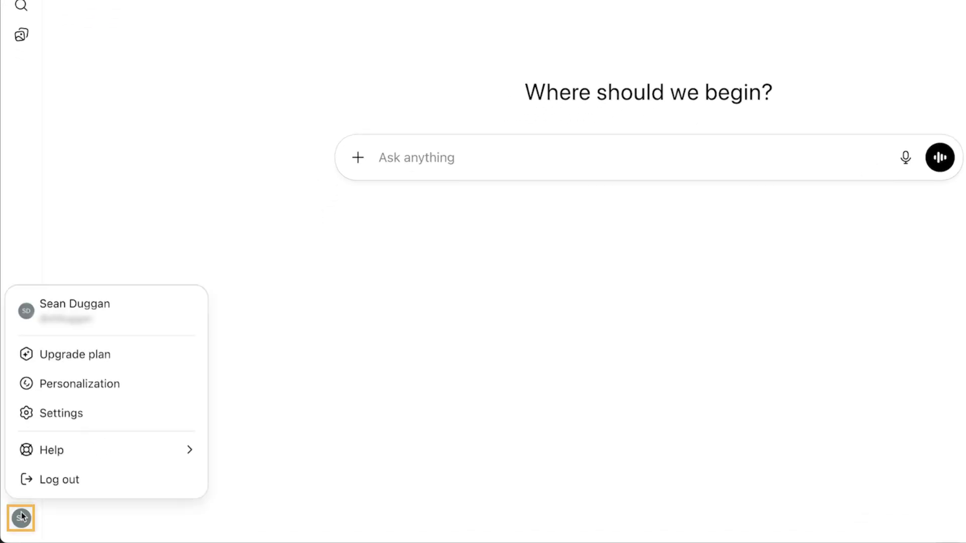
click(75, 421)
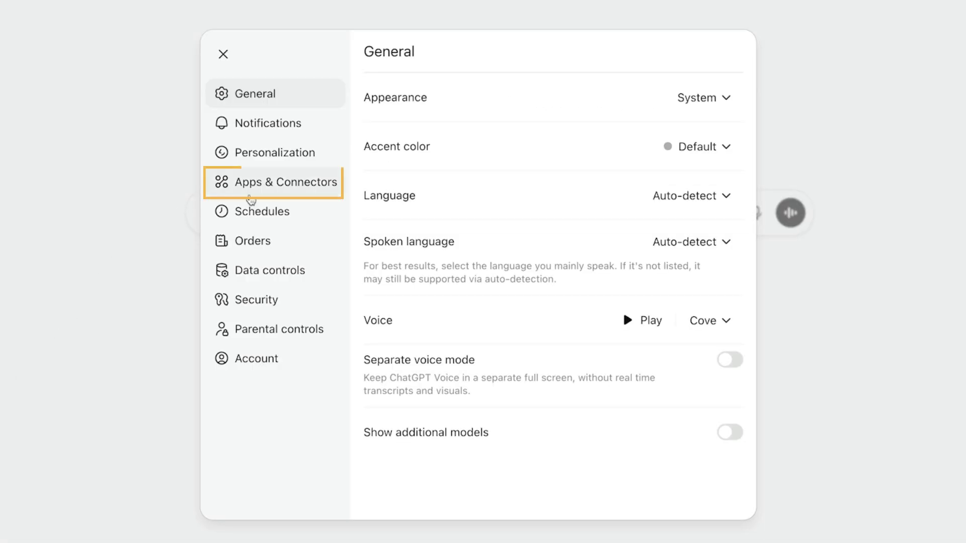
click(268, 184)
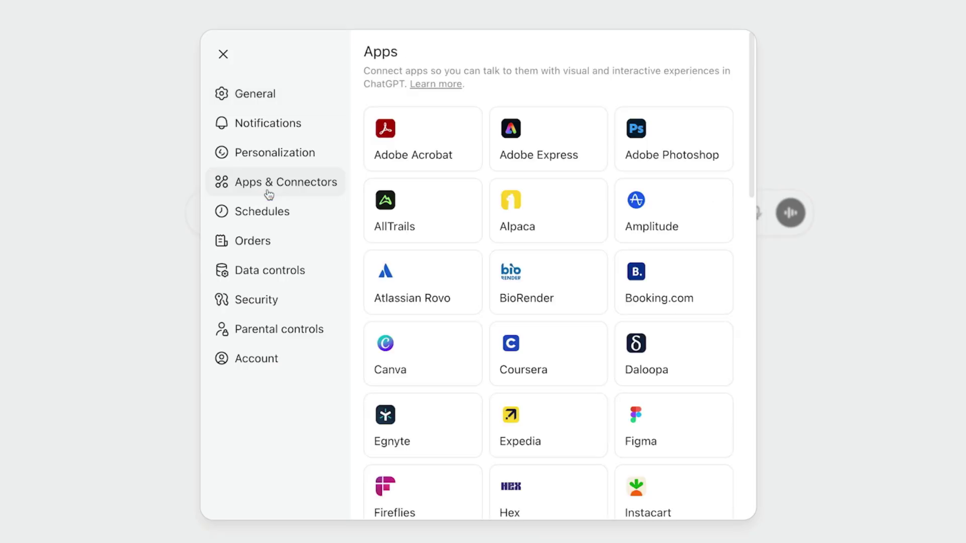
click(662, 144)
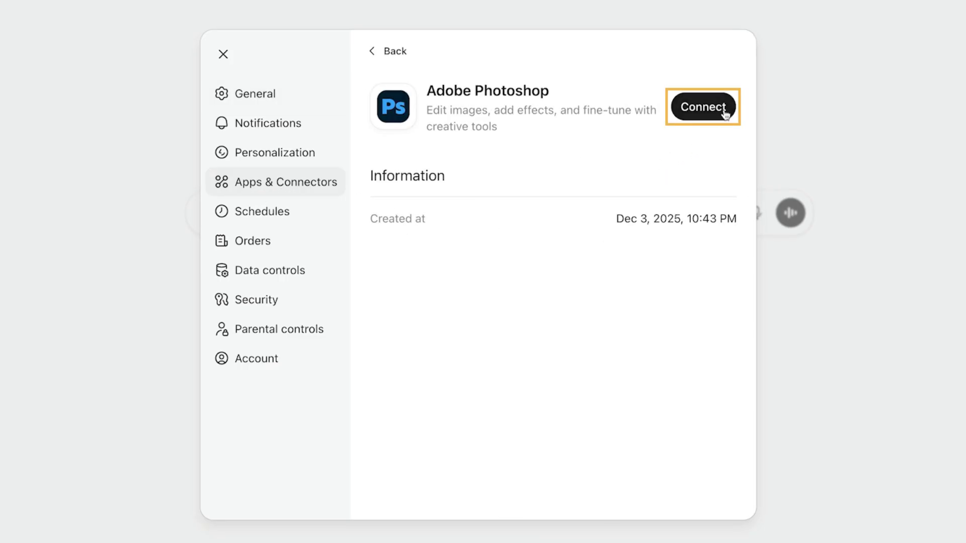
Connect Adobe Photoshop to the ChatGPT account, confirm, and return to the empty chat
click(702, 107)
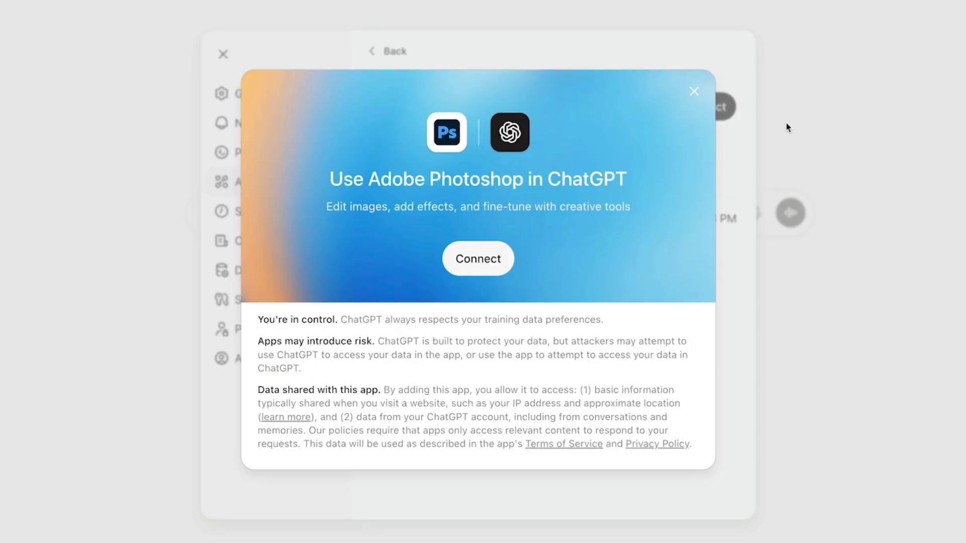
click(504, 265)
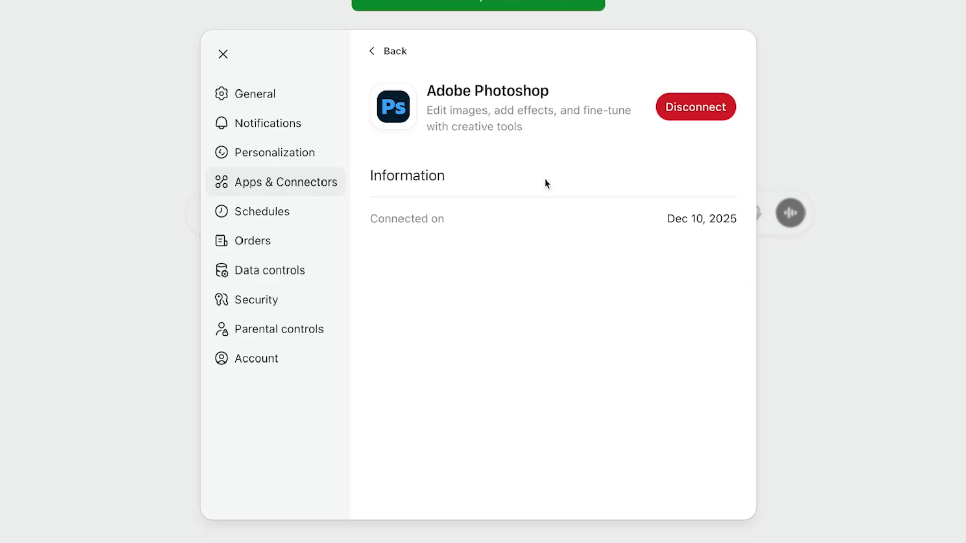
click(223, 53)
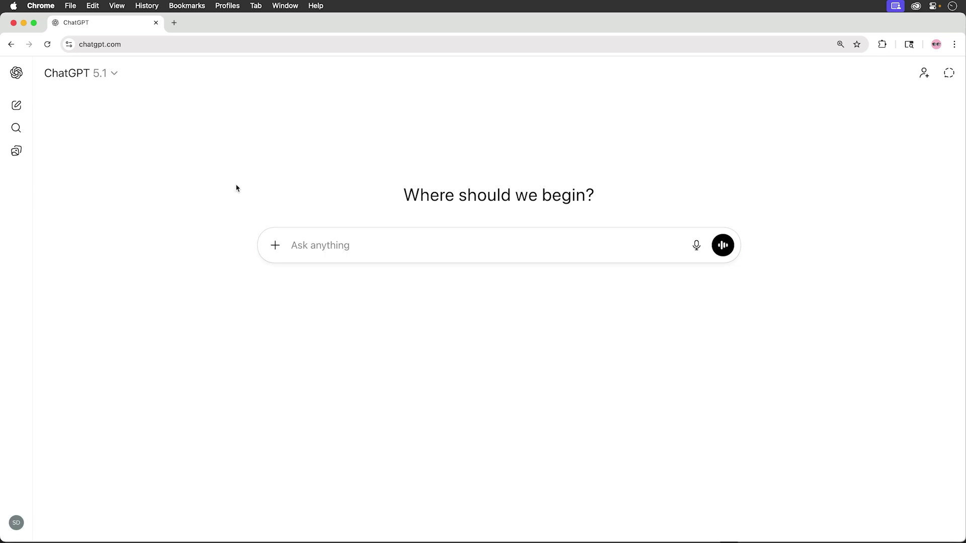
Enable the Adobe Photoshop app for the chat and send a request listing all its features in ChatGPT
click(274, 245)
mouse_move(330, 393)
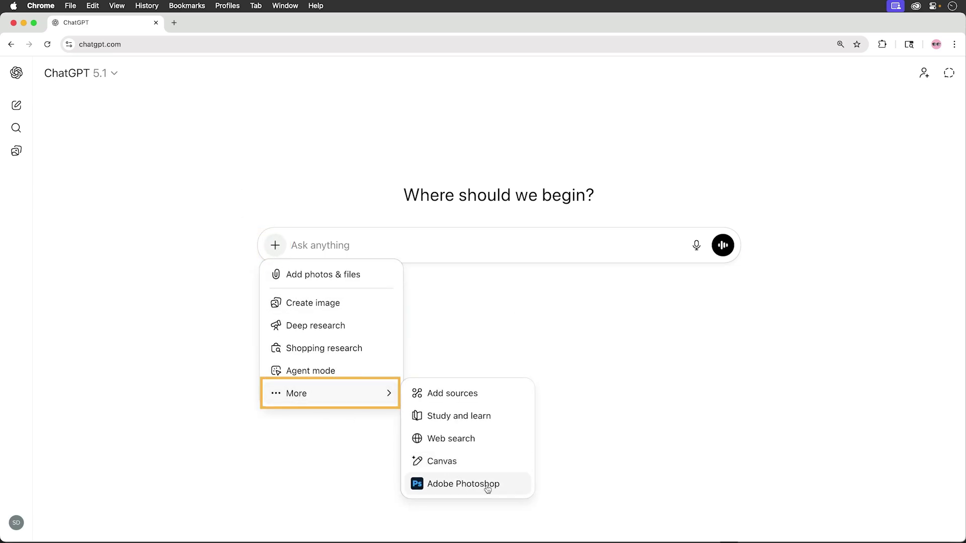
click(495, 491)
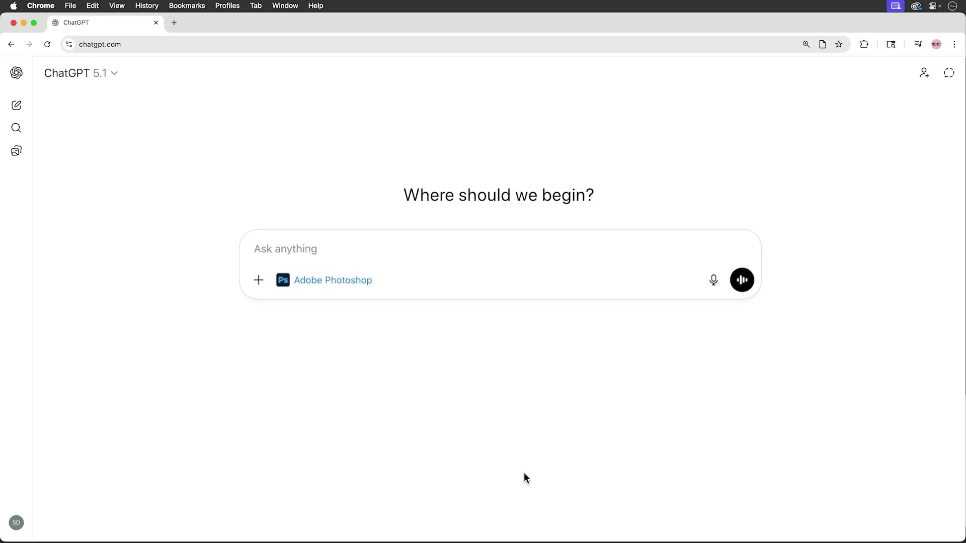
click(249, 259)
text(List all Photoshop features cur)
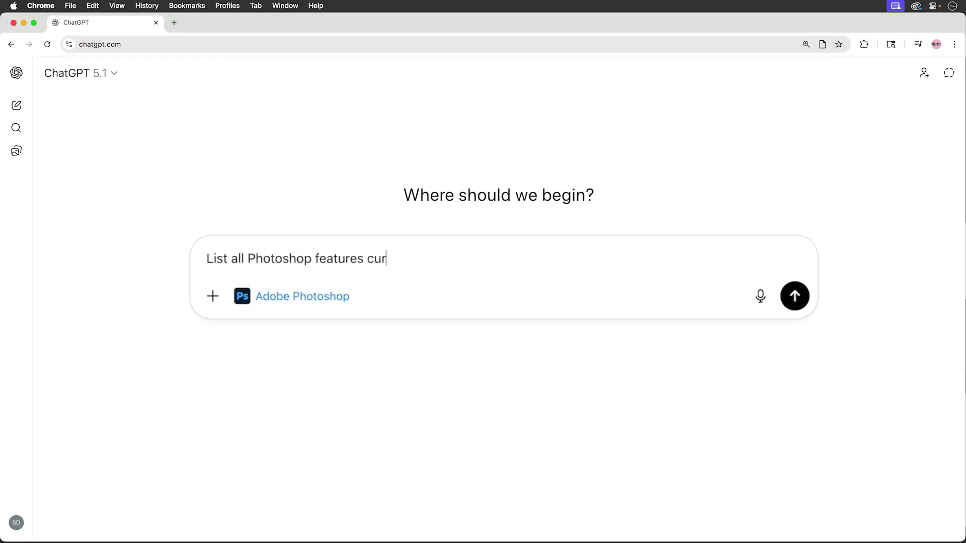
text(rently available in ChatGPT)
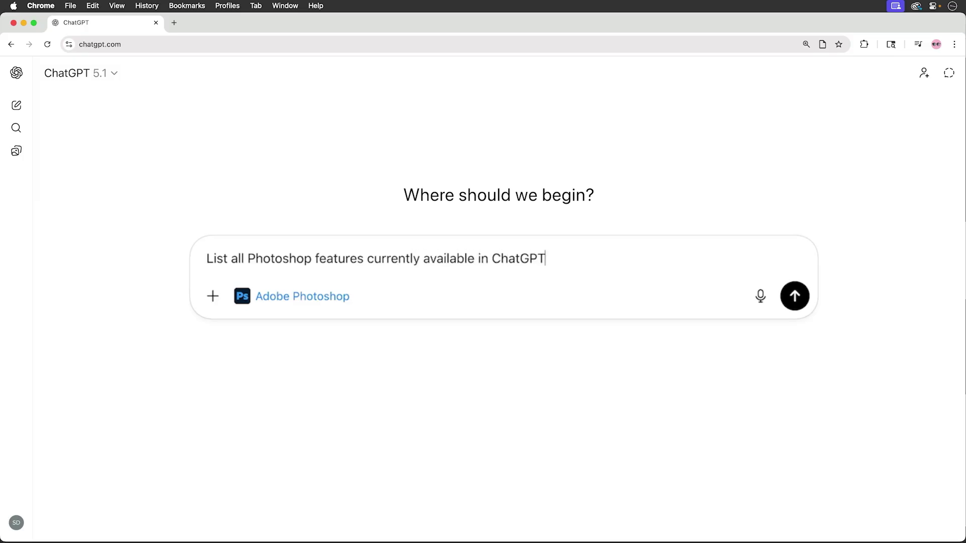
key(Return)
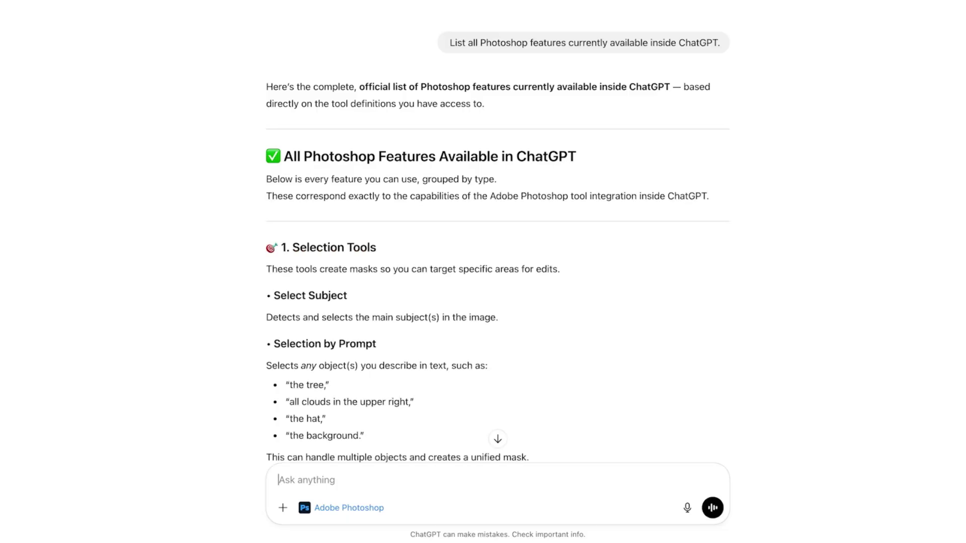
scroll(497, 264, down, 5)
scroll(497, 264, down, 5)
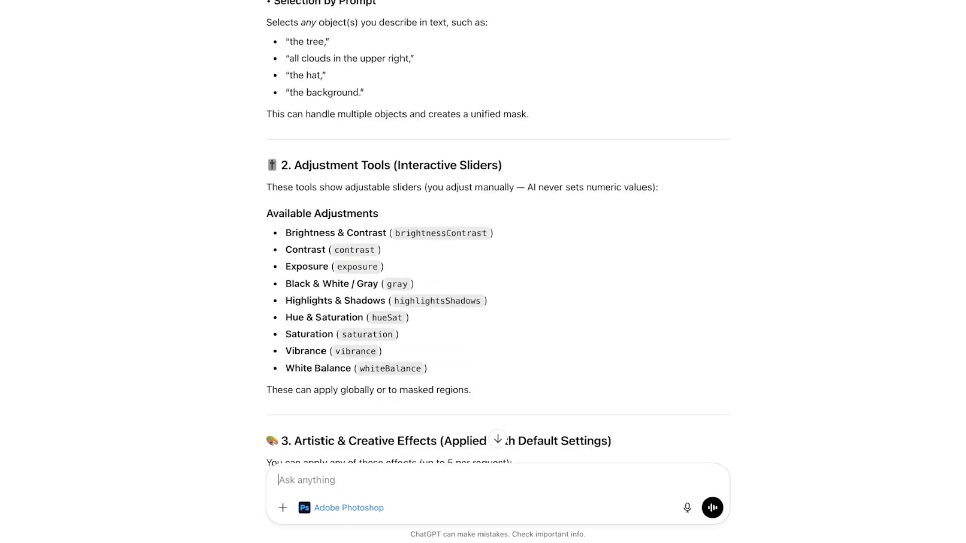
scroll(497, 264, down, 4)
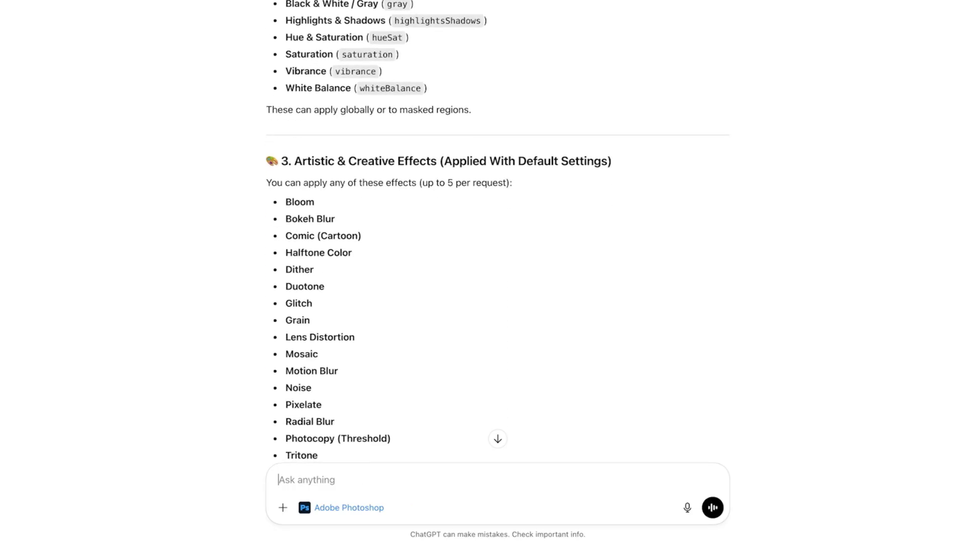
scroll(498, 264, down, 2)
scroll(498, 264, down, 3)
scroll(498, 264, down, 3)
scroll(498, 264, down, 3)
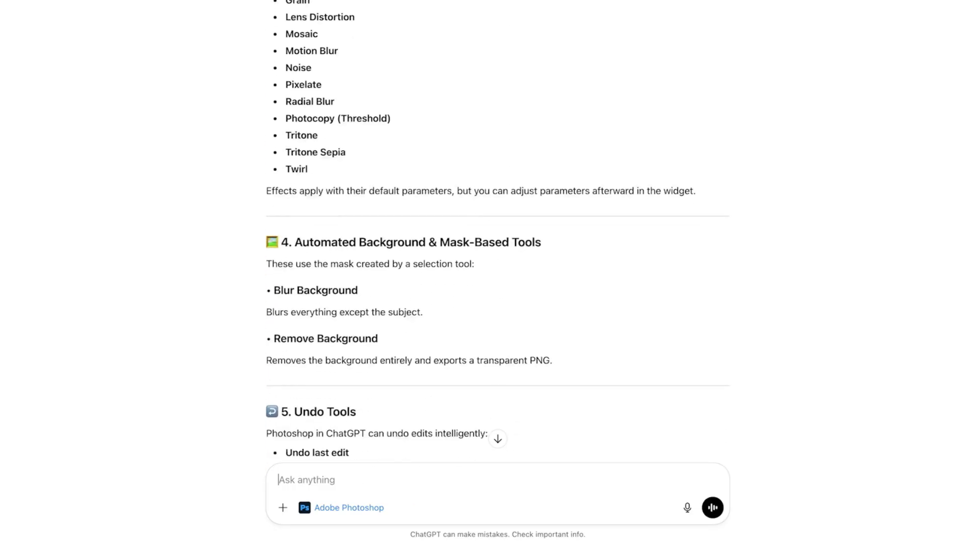
scroll(498, 264, down, 3)
scroll(498, 264, down, 3)
scroll(497, 264, down, 3)
scroll(498, 264, down, 2)
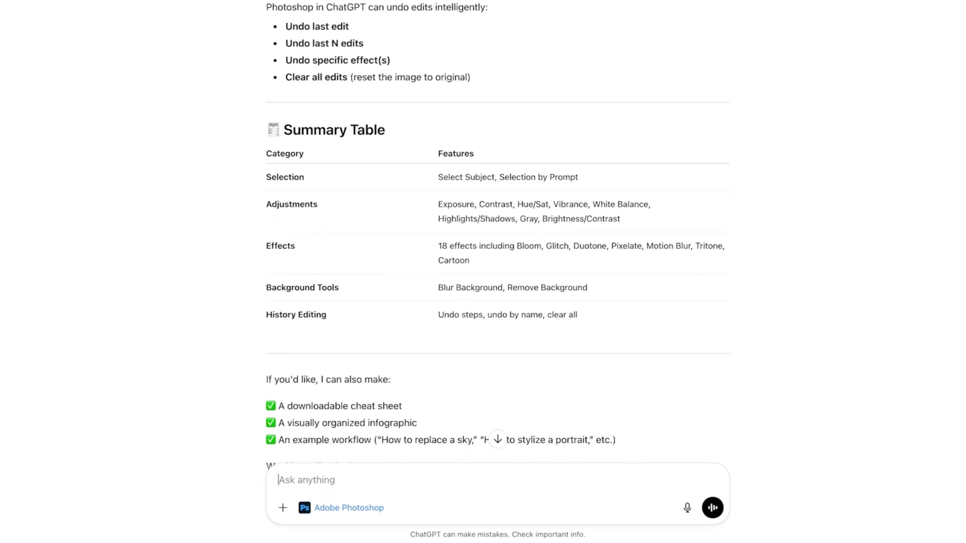
scroll(498, 264, down, 2)
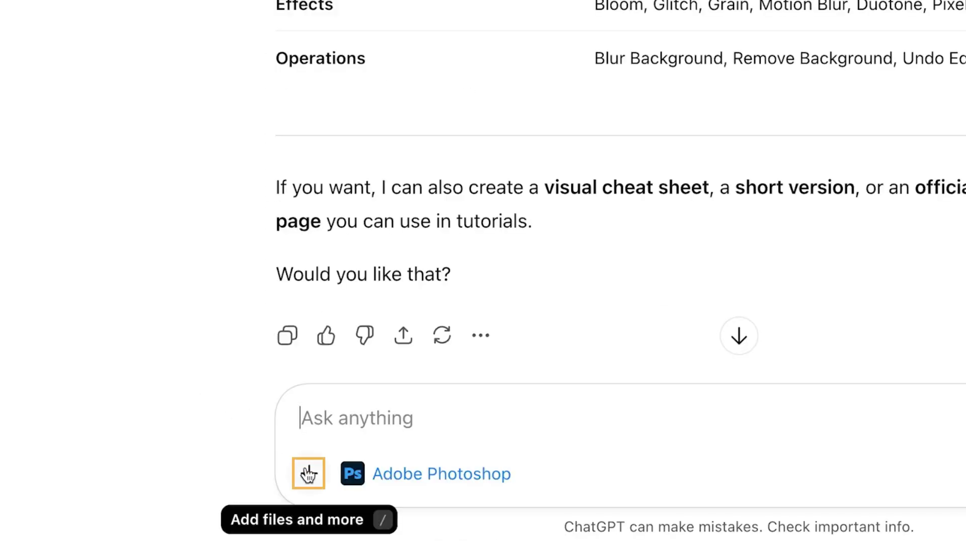
Attach 20160621_182106.jpg from the Finder Images folder and send it without instructions
click(309, 474)
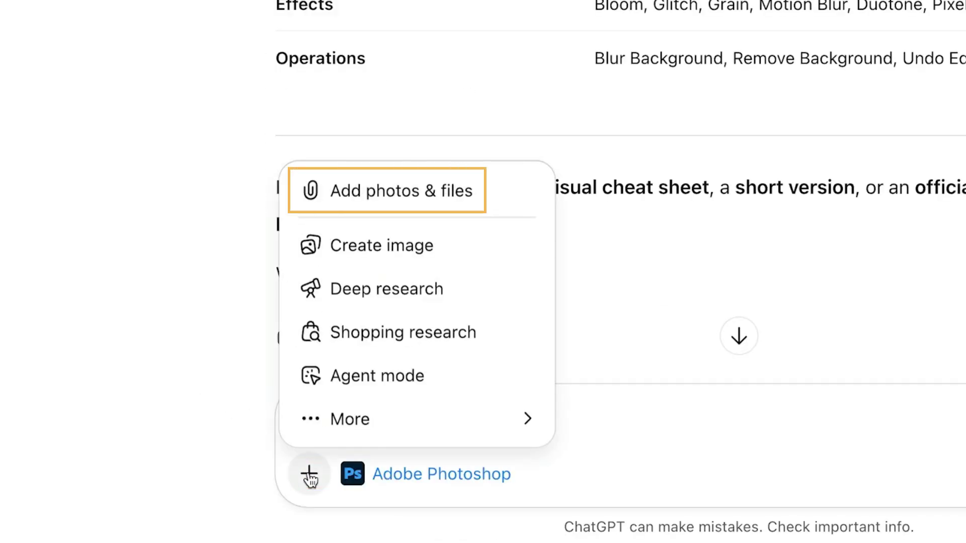
drag(182, 21, 195, 65)
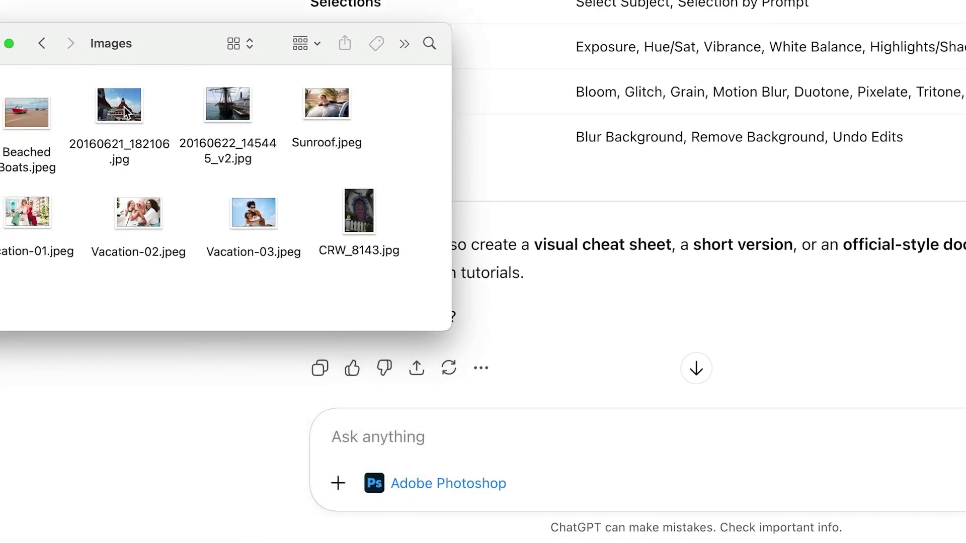
drag(119, 104, 519, 427)
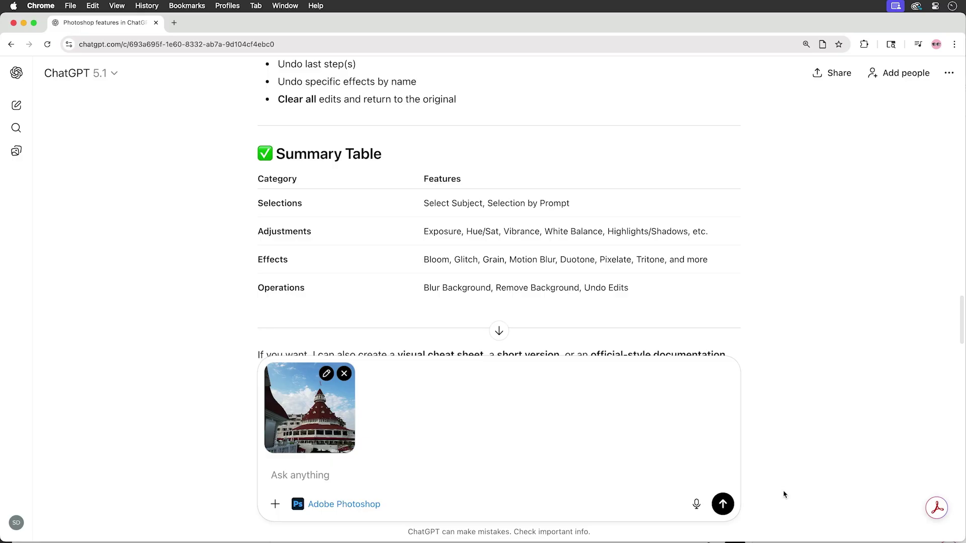
click(722, 504)
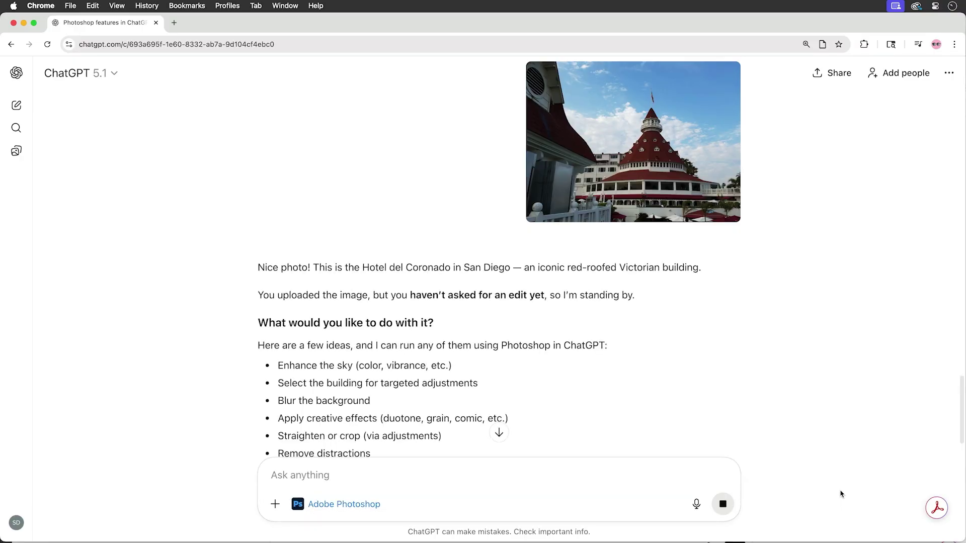
drag(962, 422, 962, 441)
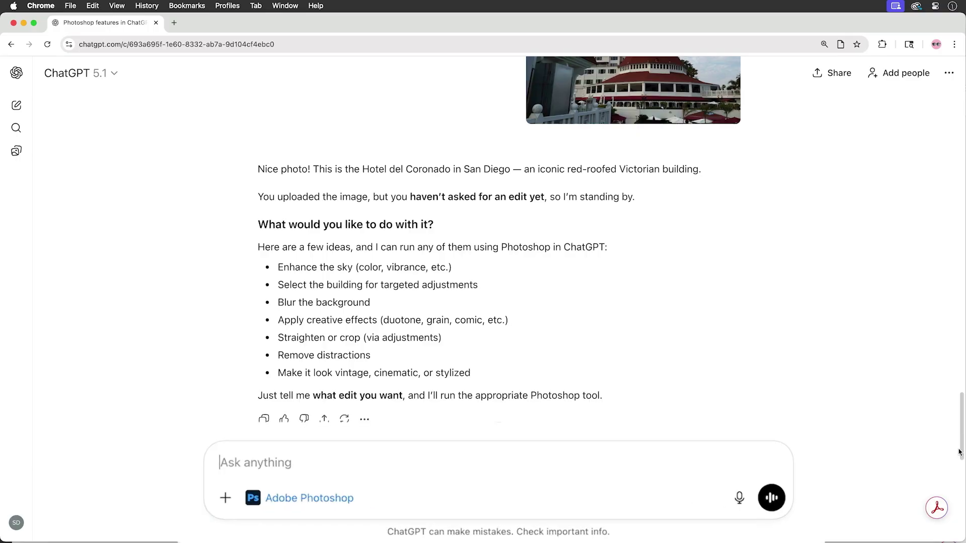
text(Enhance the color)
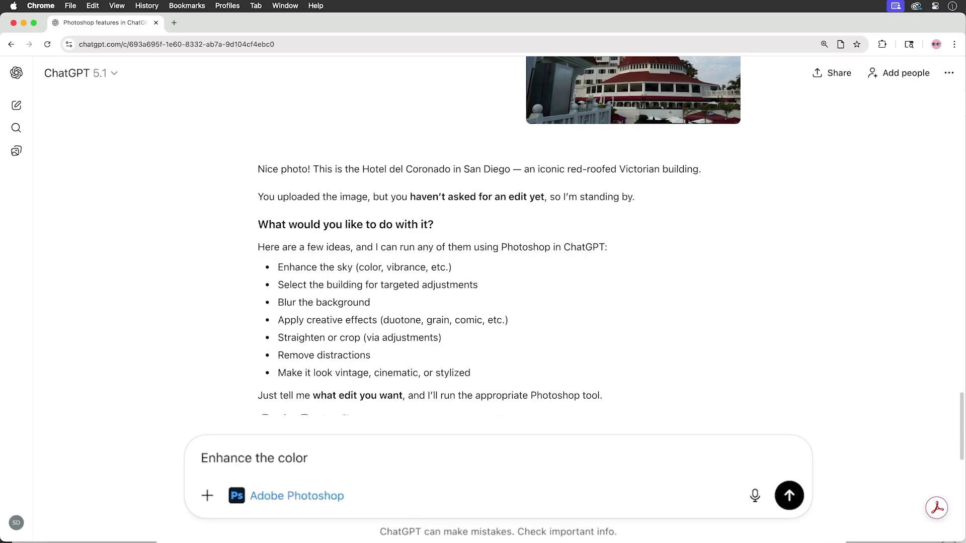
Send "Enhance the color" and view the resulting Vibrance version full-size
key(Return)
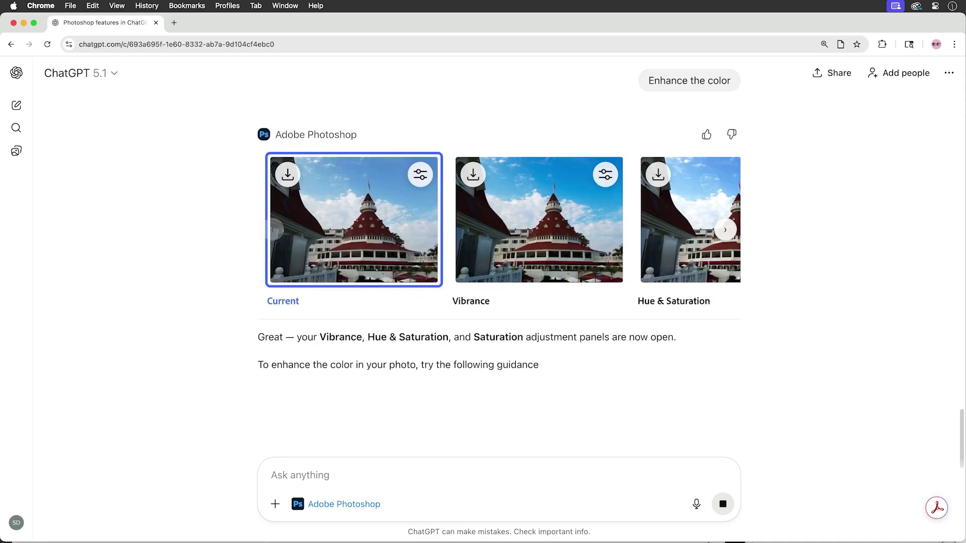
mouse_move(962, 408)
mouse_down()
mouse_move(959, 440)
mouse_move(959, 404)
mouse_up()
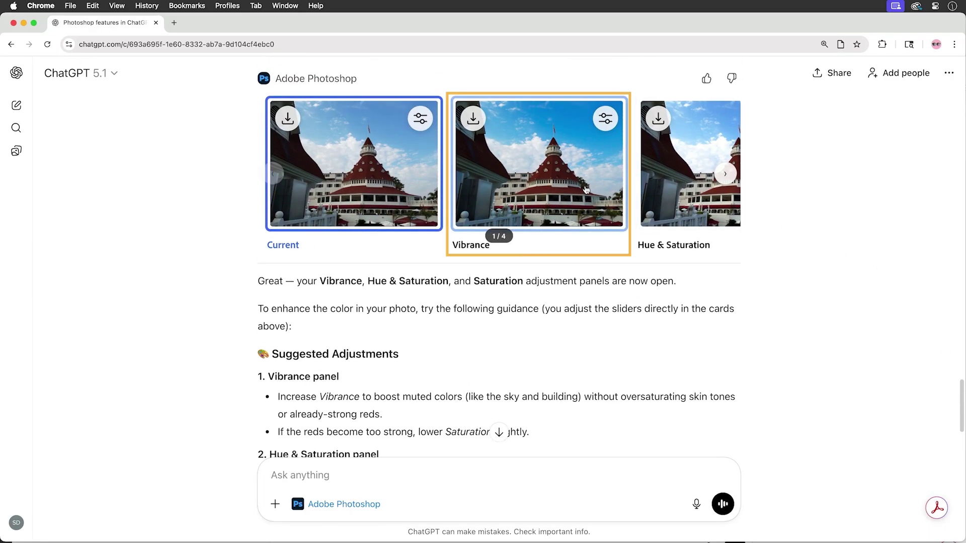
click(539, 173)
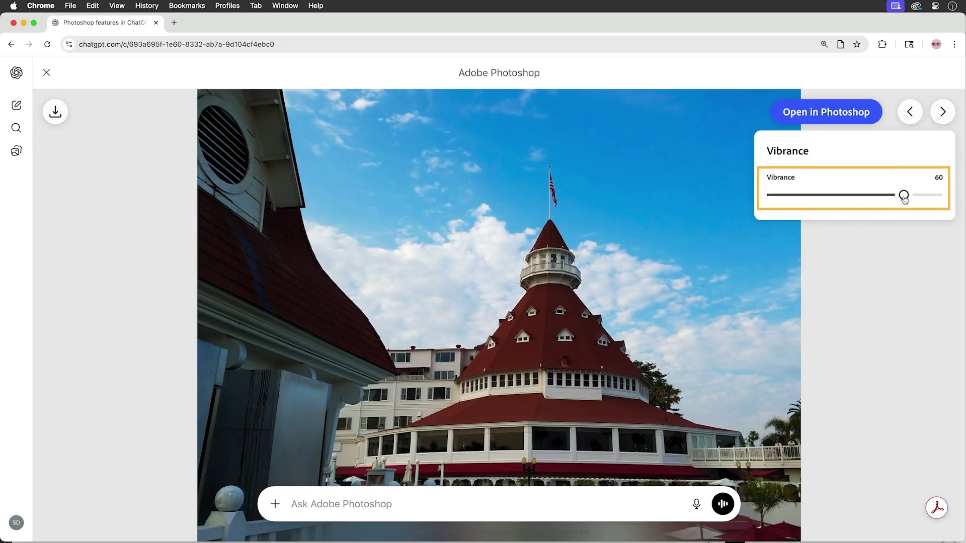
Raise Vibrance to 76.33, compare against the Hue & Saturation and Saturation panels, then return to chat
mouse_move(904, 196)
mouse_down()
mouse_move(934, 201)
mouse_move(908, 200)
mouse_move(922, 200)
mouse_up()
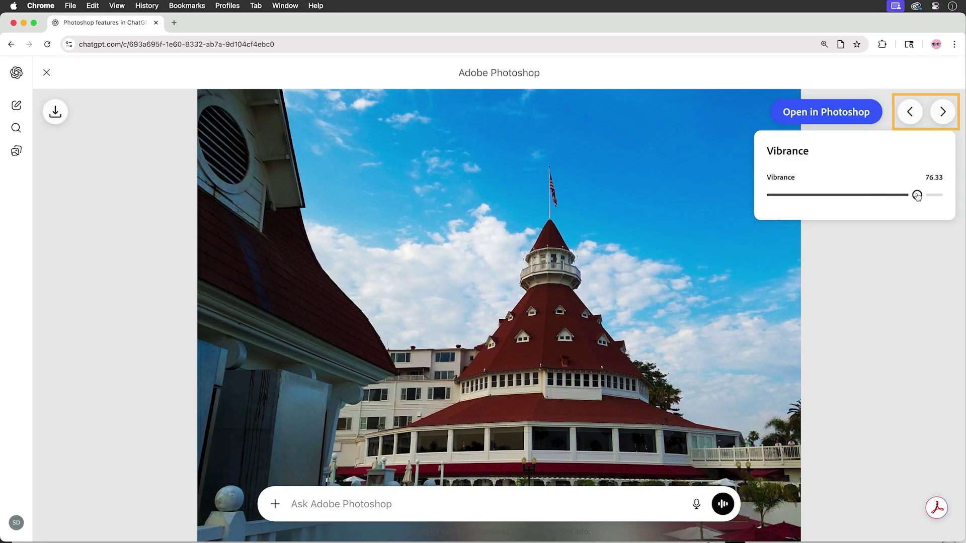
click(910, 113)
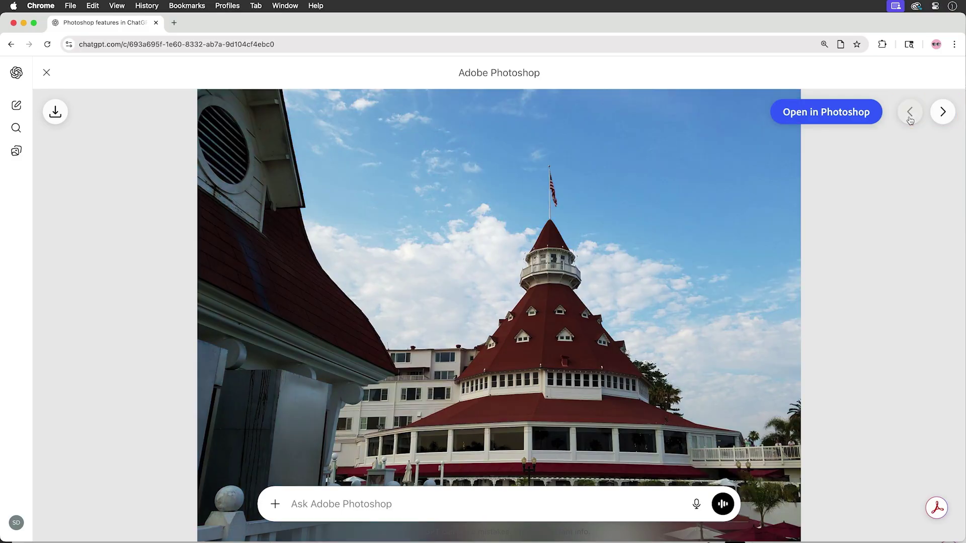
click(941, 113)
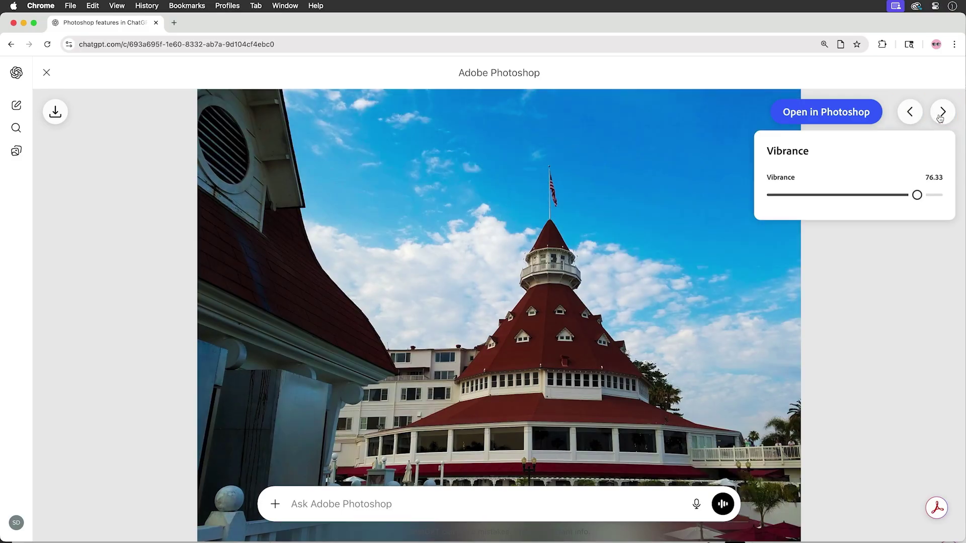
click(941, 113)
click(941, 113)
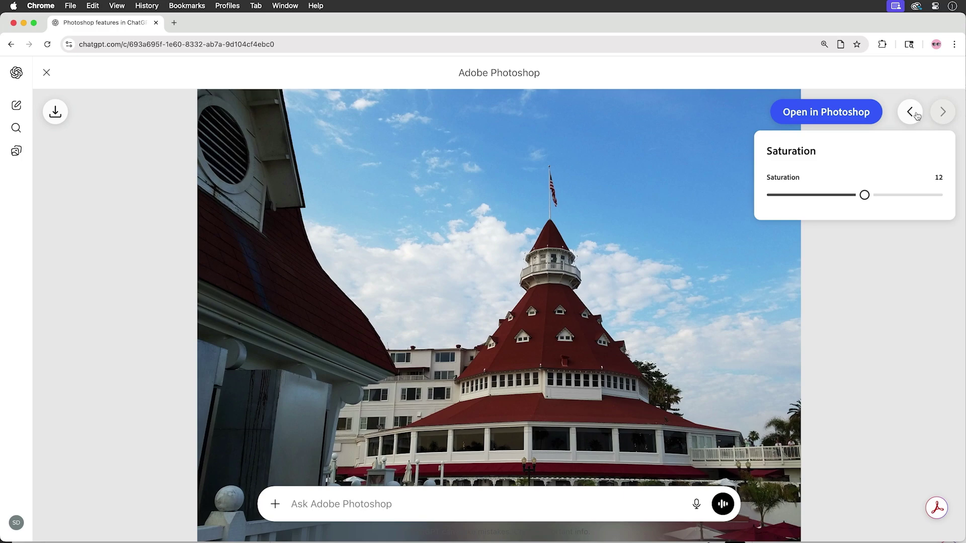
click(911, 111)
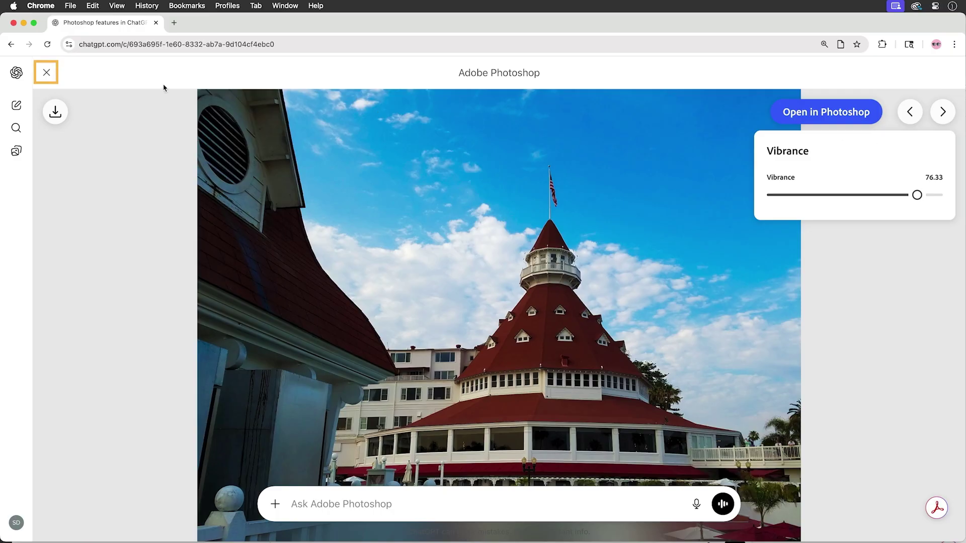
click(47, 73)
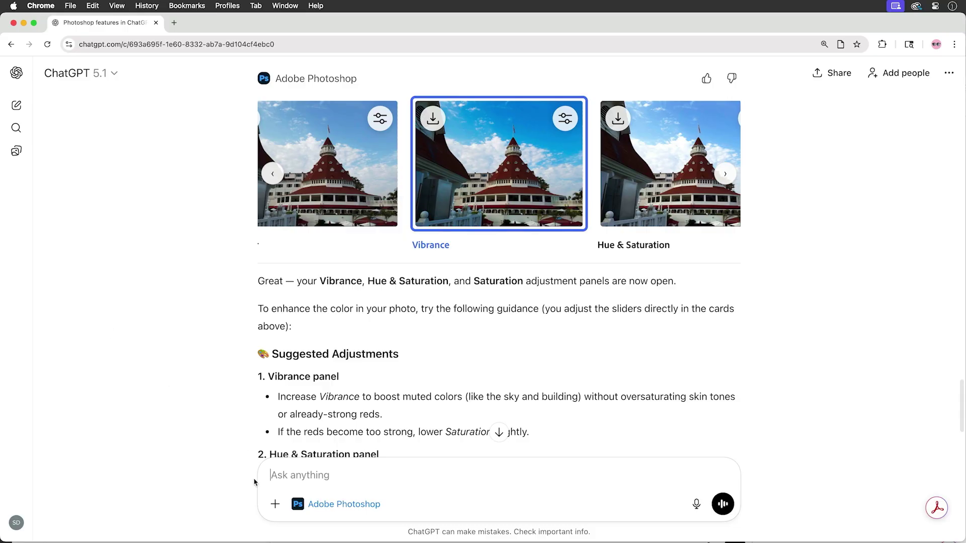
Send "Lighten the shadow areas", raise Shadows to about 92, and download the edited hotel photo
click(302, 475)
text(Lighten the shadow areas)
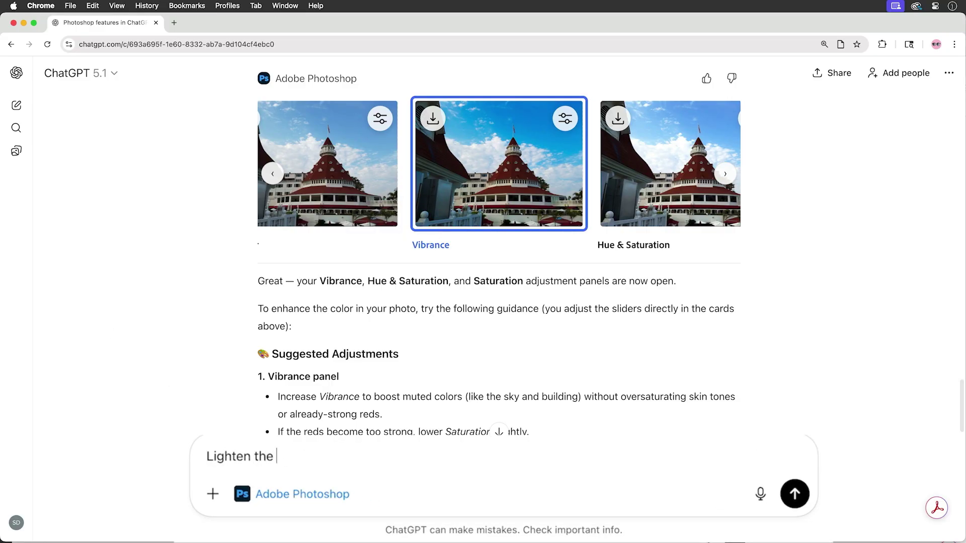
key(Return)
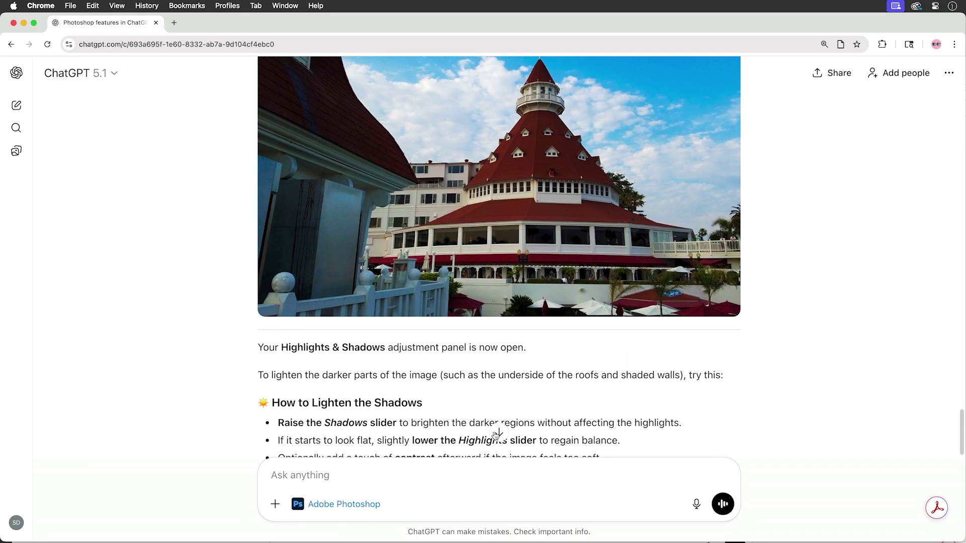
scroll(498, 302, up, 4)
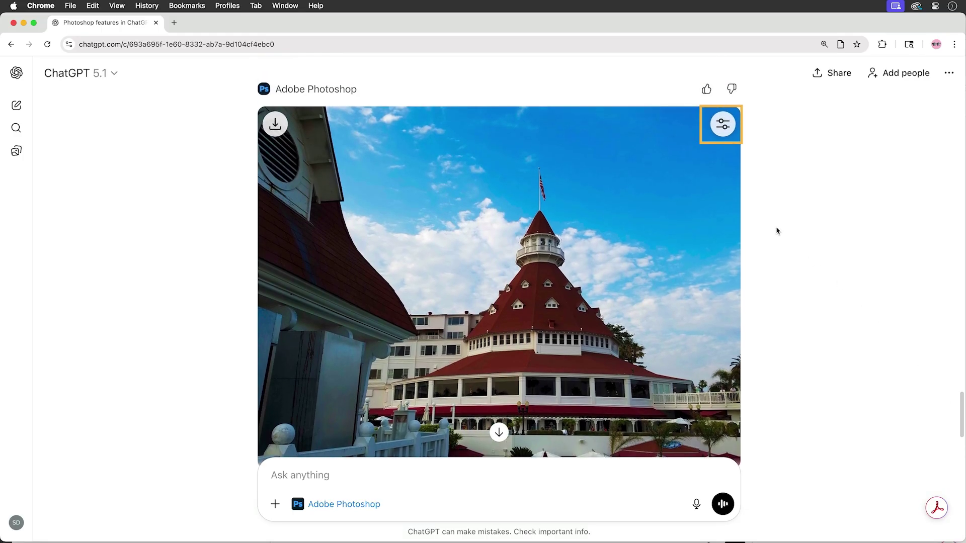
click(722, 126)
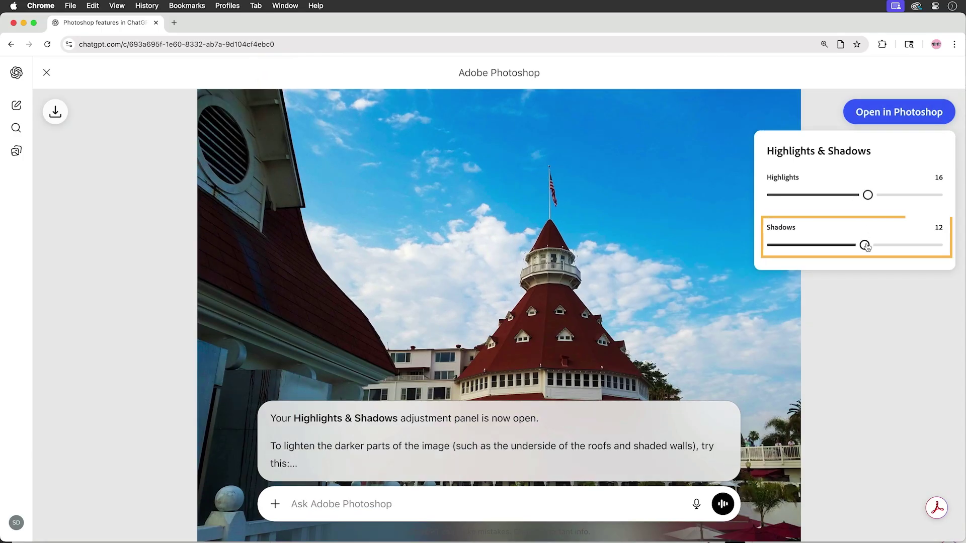
drag(866, 246, 937, 249)
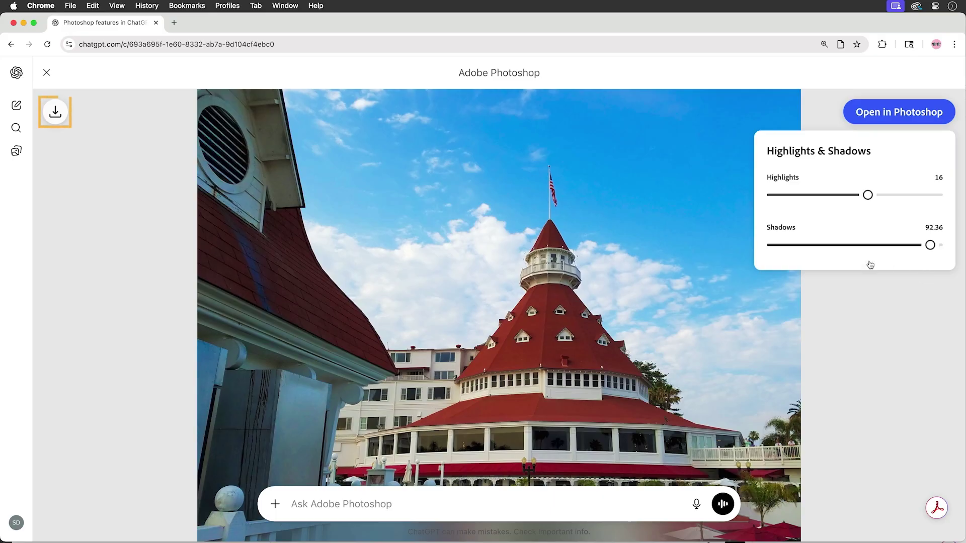
click(56, 112)
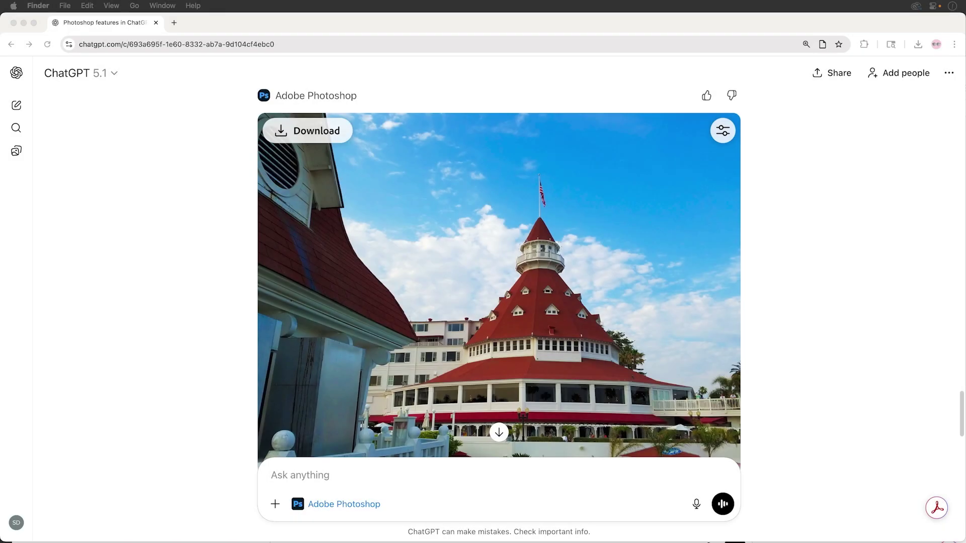
Attach the Sunroof photo and send the request to recolour the background behind the woman and car
drag(23, 256, 157, 220)
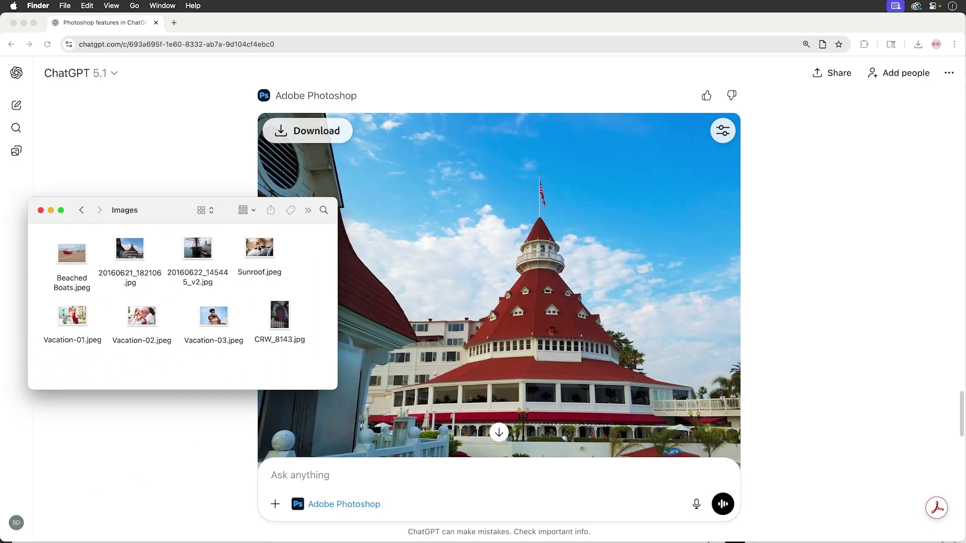
drag(258, 247, 383, 473)
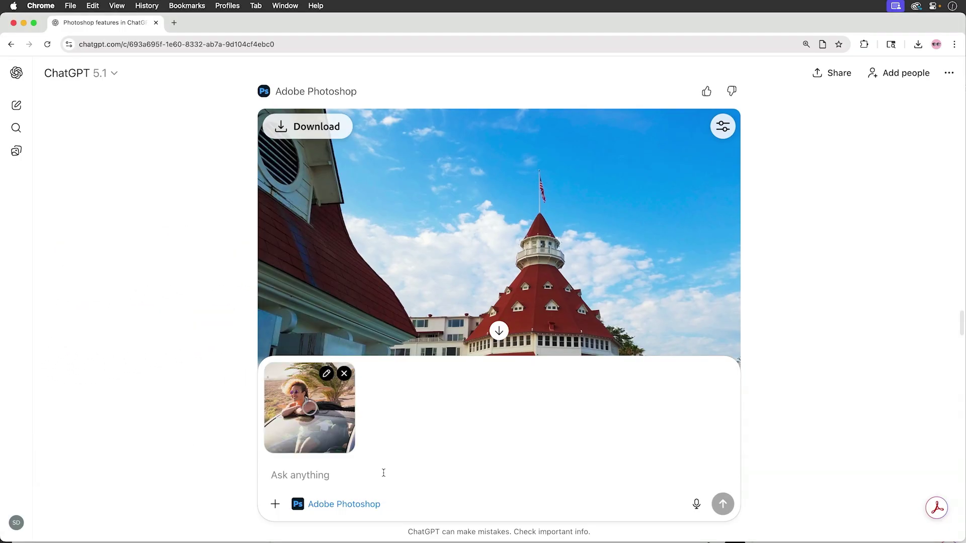
text(I want t)
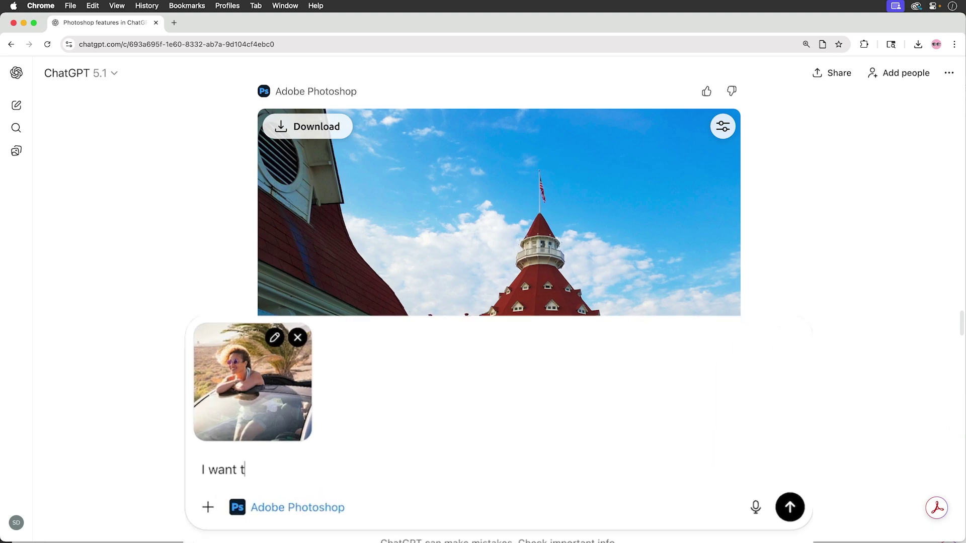
text(o change the color of the )
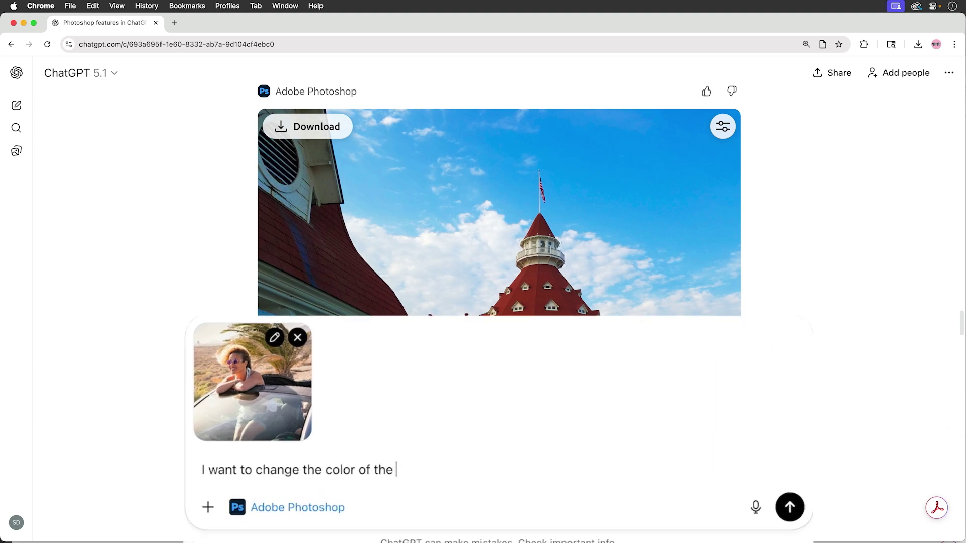
text(background behind the wo)
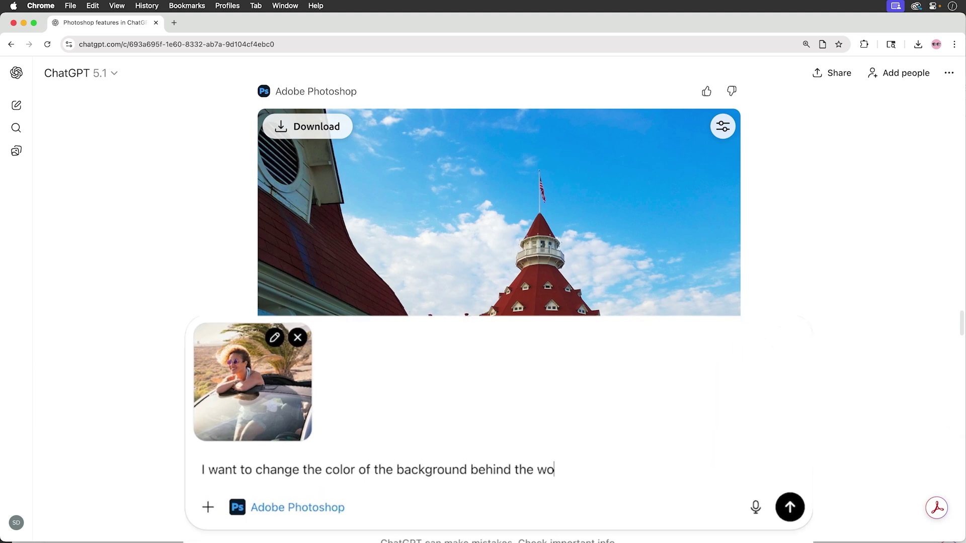
text(man in the car.)
key(Return)
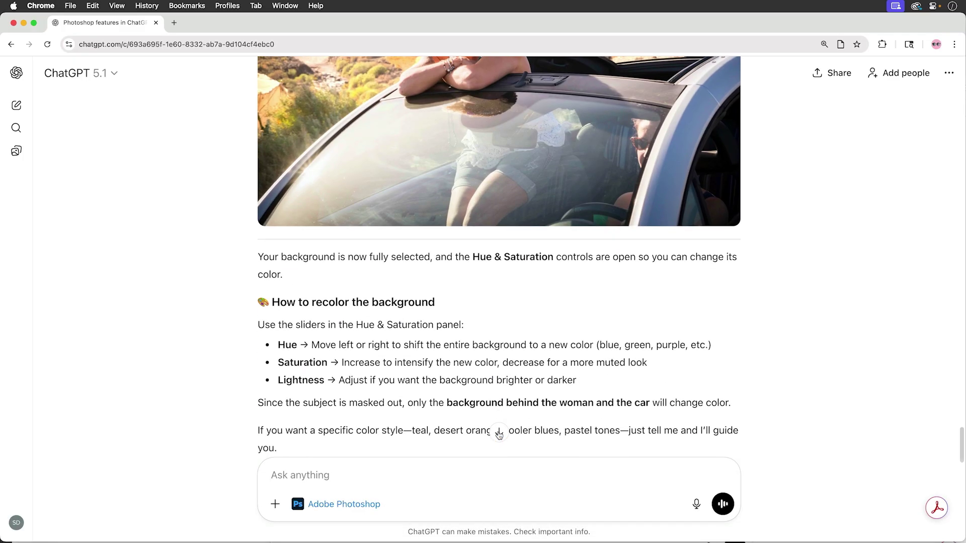
scroll(499, 433, up, 5)
scroll(499, 434, up, 5)
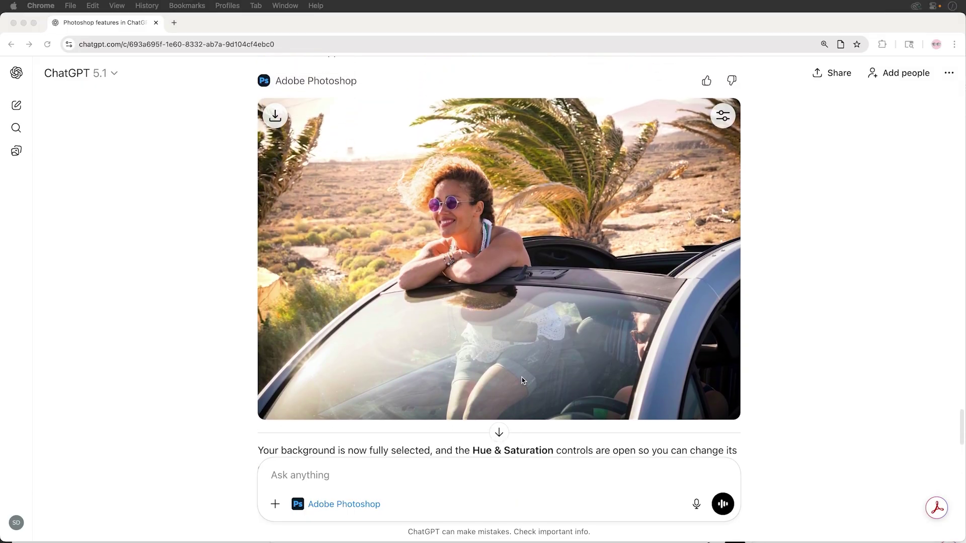
In the full-size editor set the background to purple, Hue about −112 with Saturation raised to 32.68
click(498, 431)
mouse_move(855, 195)
mouse_down()
mouse_move(922, 196)
mouse_move(814, 197)
mouse_up()
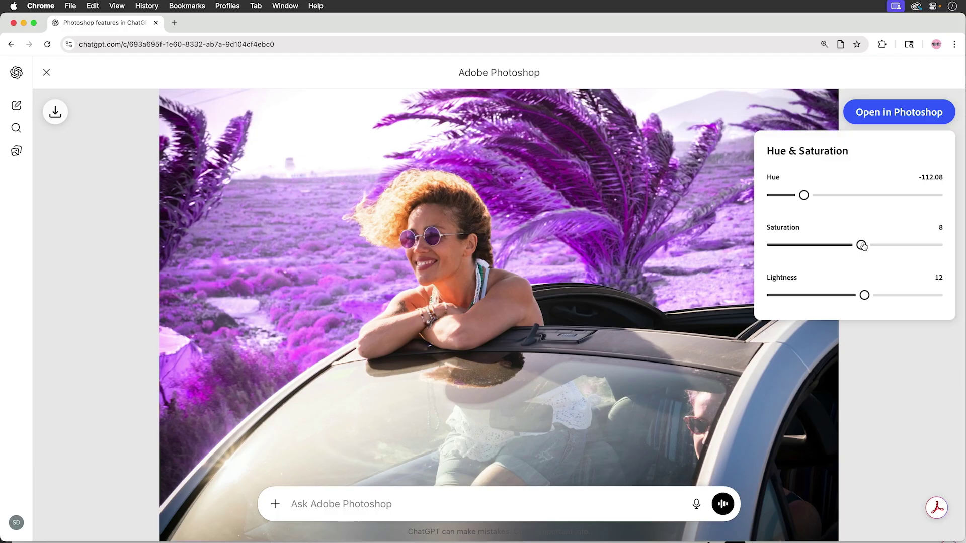
drag(862, 245, 883, 246)
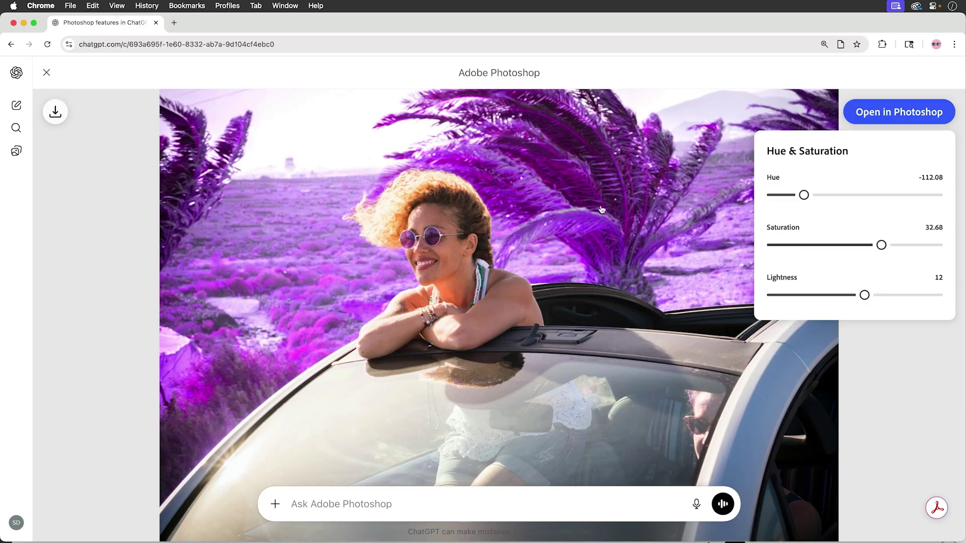
Return to the chat and send 'Add a color halftone to the entire image.'
click(47, 73)
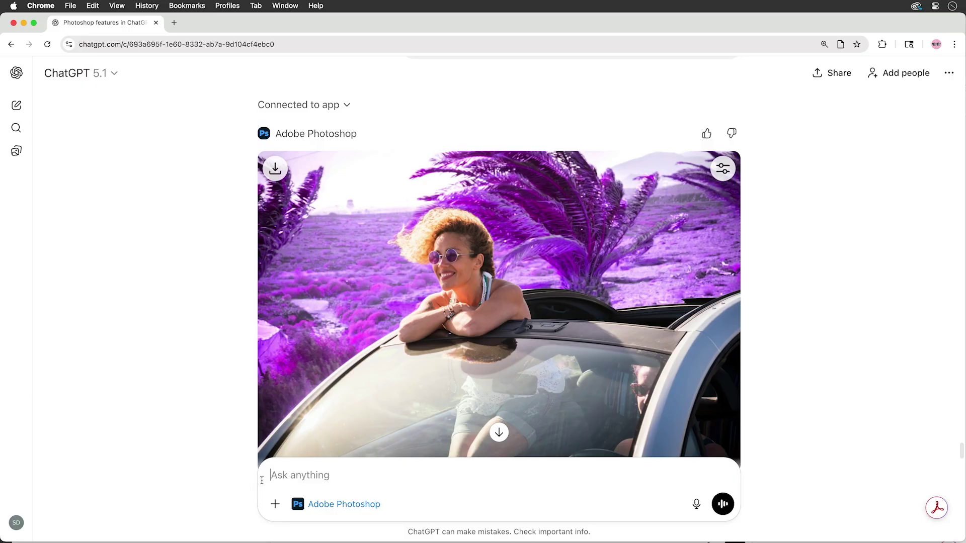
text(Add a color halftone to the en)
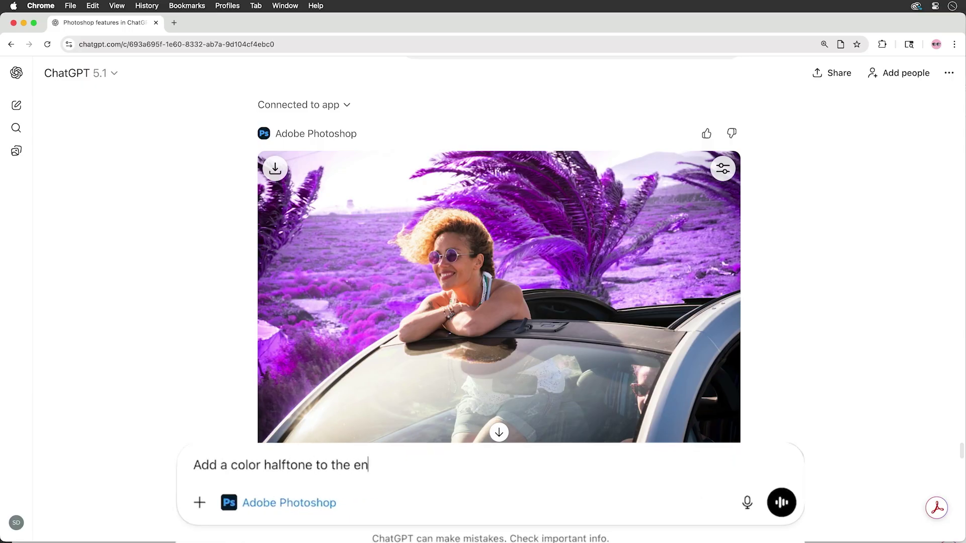
text(tire image.)
key(Return)
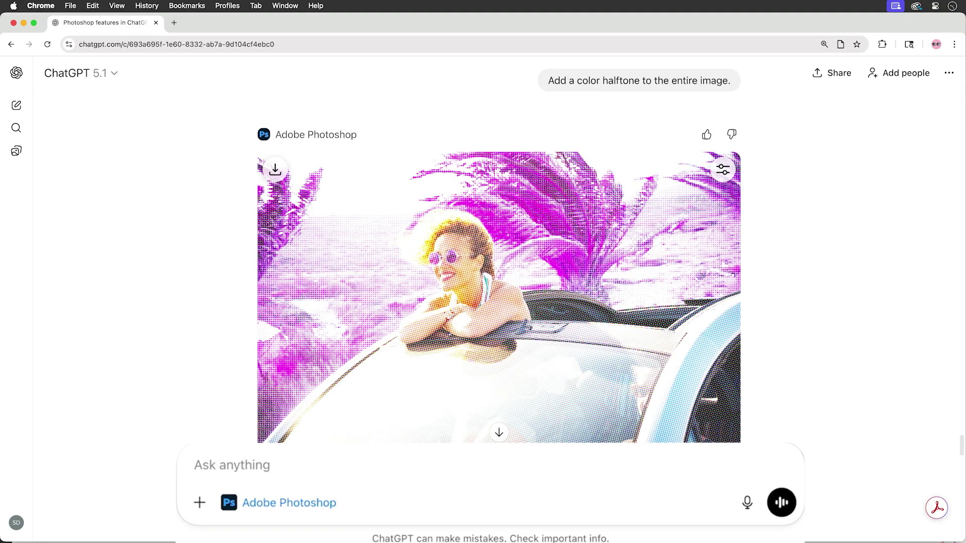
text(Radial blur)
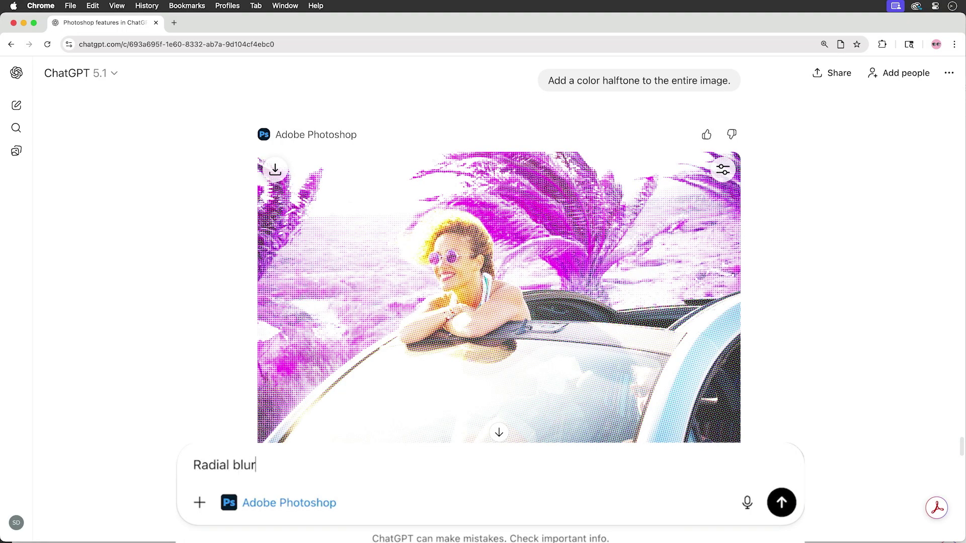
Apply a radial blur across the image and raise its strength to about 57%
key(Return)
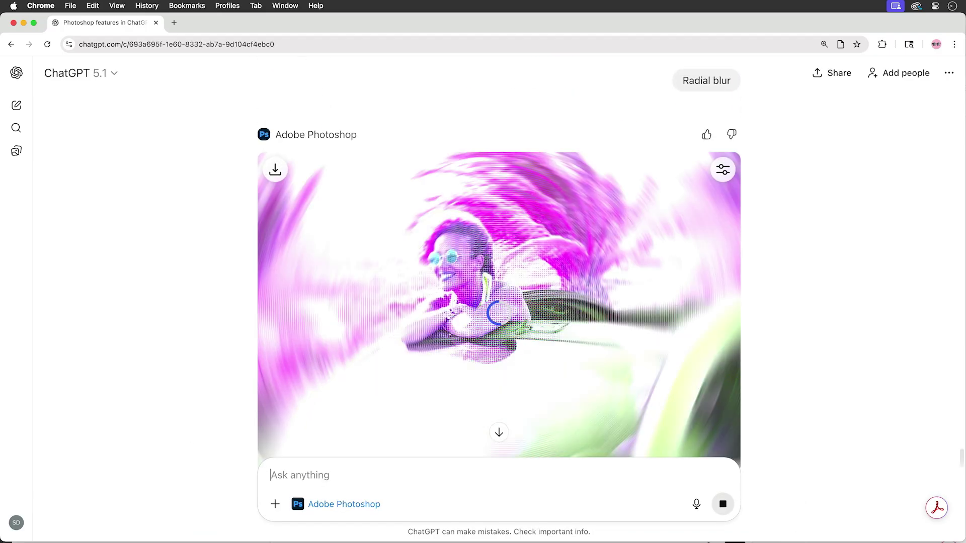
click(723, 170)
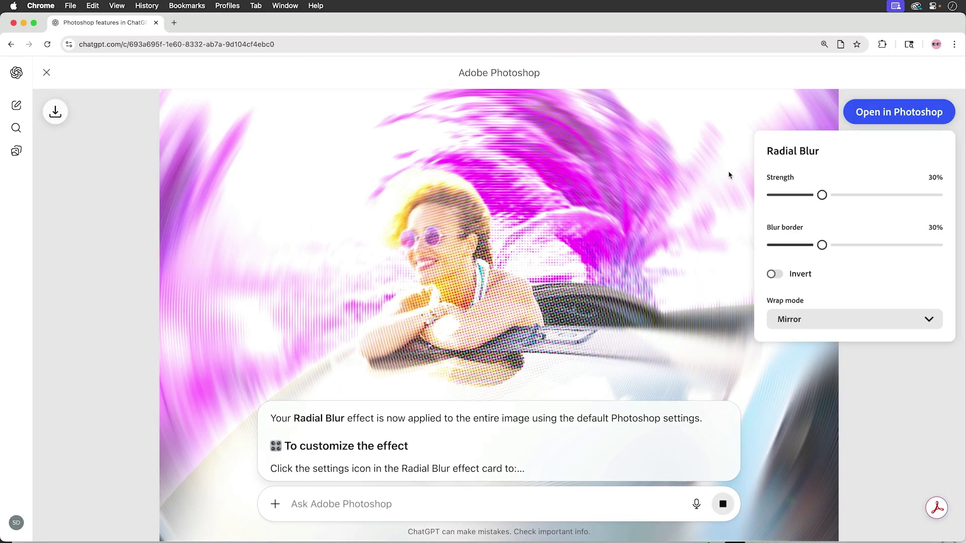
drag(822, 196, 866, 197)
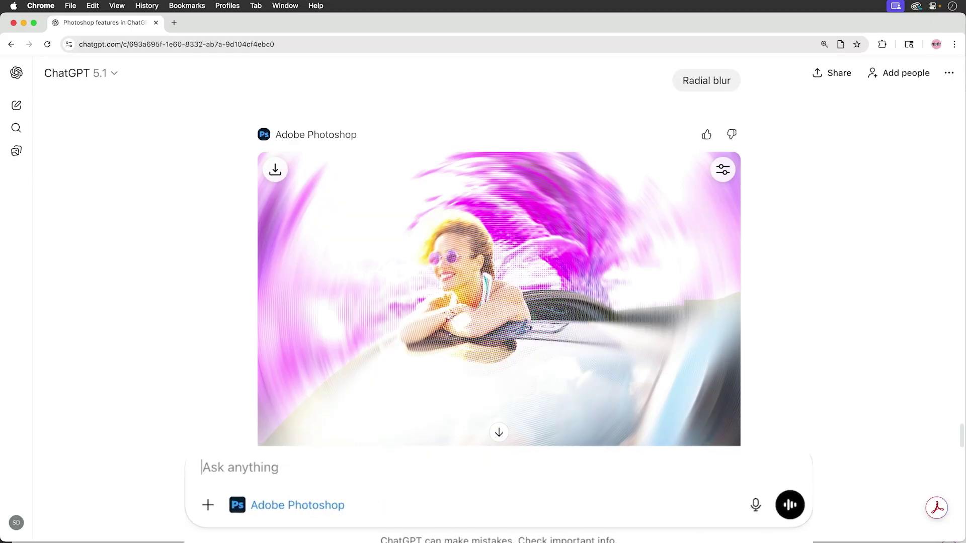
text(Undo the color halftone.)
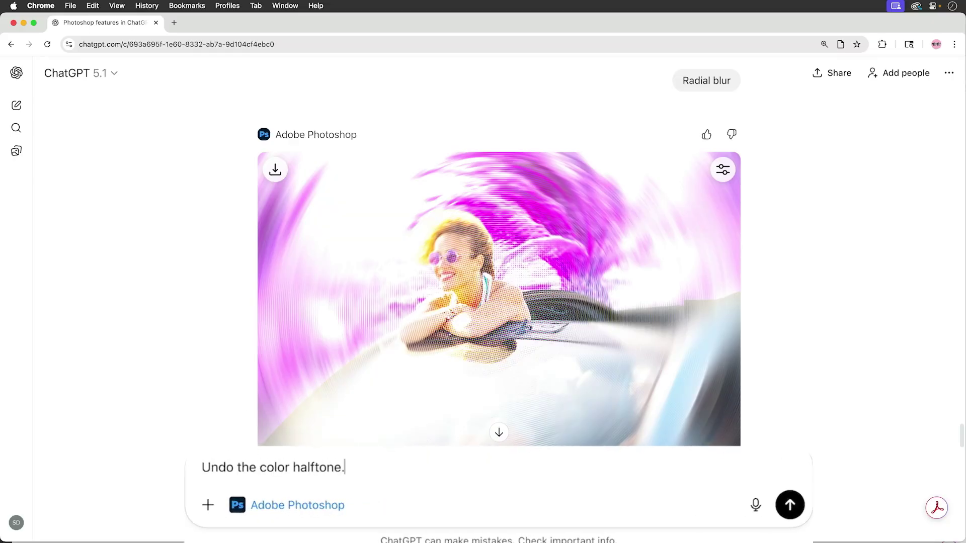
Undo the colour halftone and open the blurred image as layers in Photoshop on the web
key(Return)
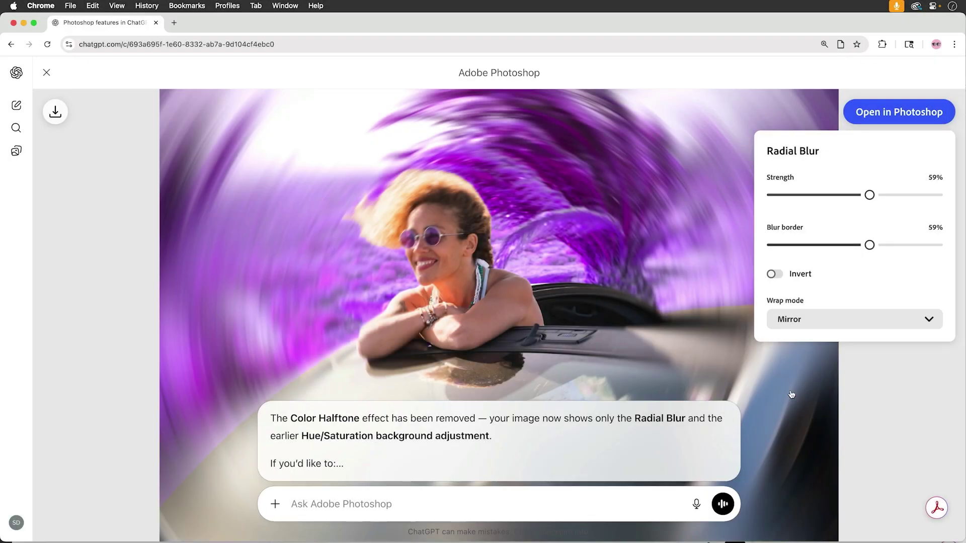
click(913, 119)
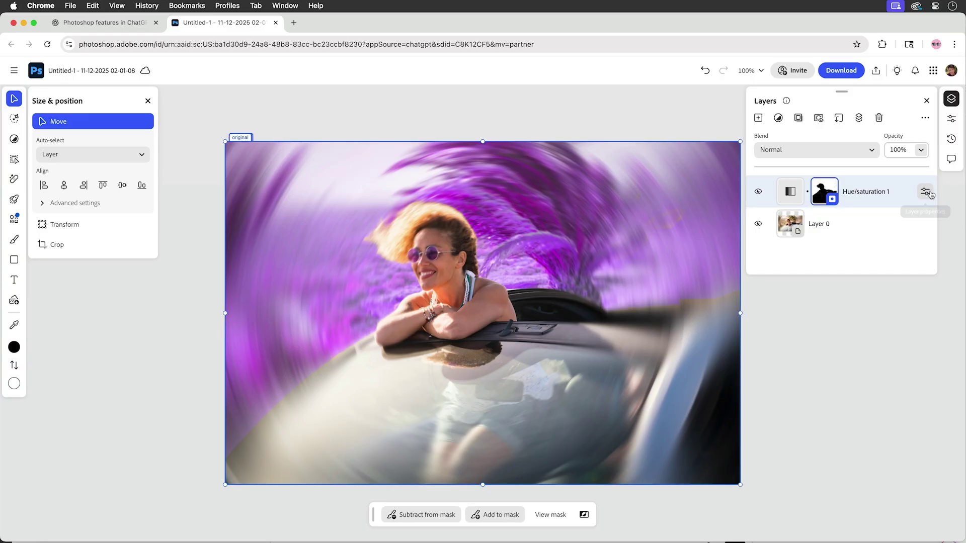
click(925, 191)
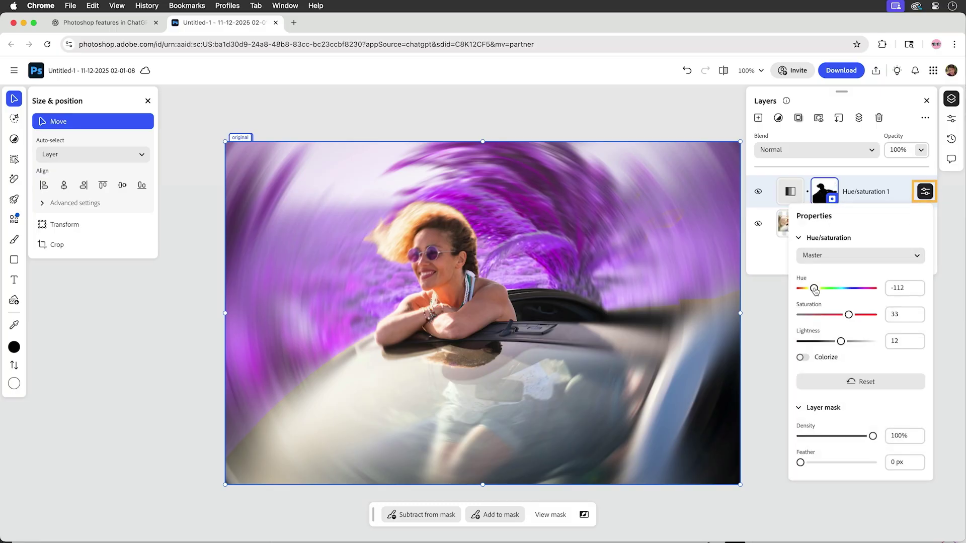
mouse_move(813, 288)
mouse_down()
mouse_move(836, 288)
mouse_move(819, 288)
mouse_up()
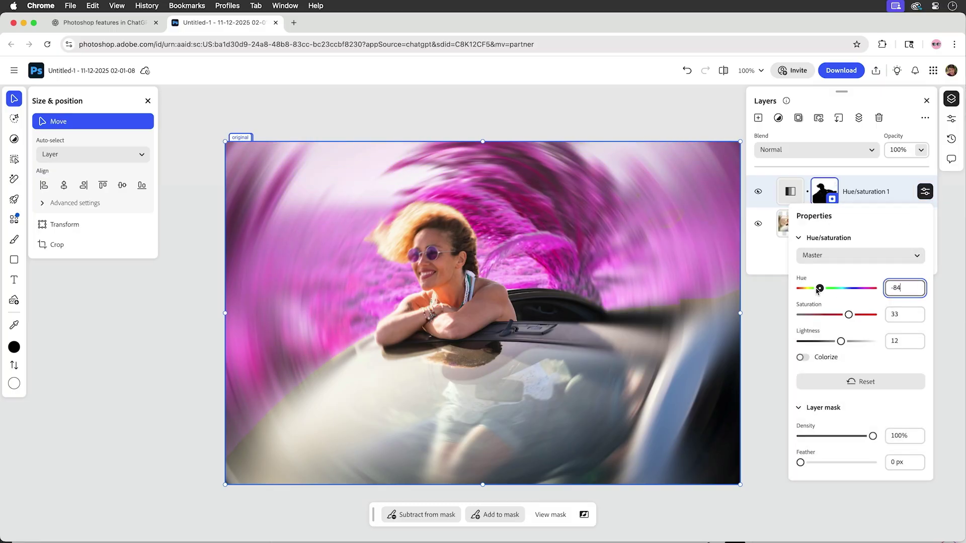
click(868, 224)
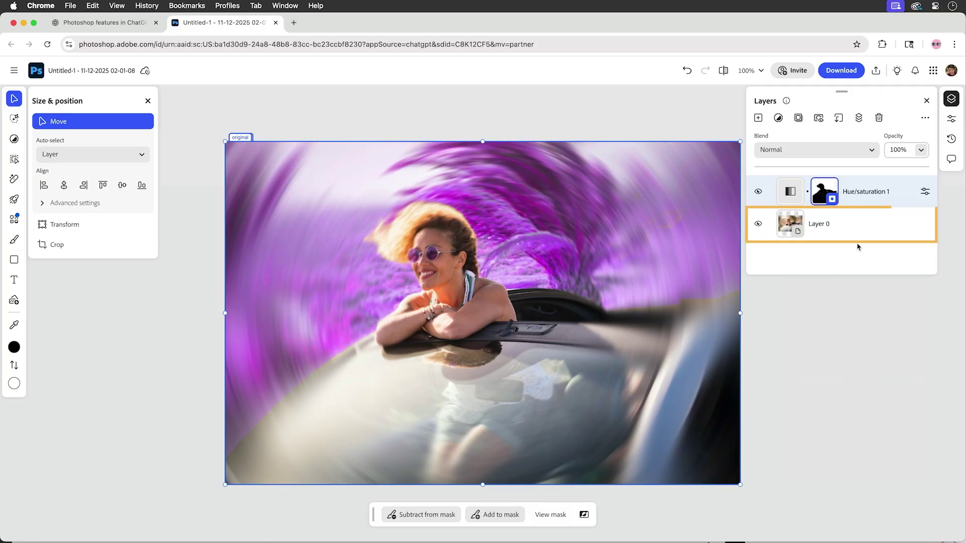
Move Layer 0's Radial blur centre onto the woman's face so she stays sharp
click(925, 224)
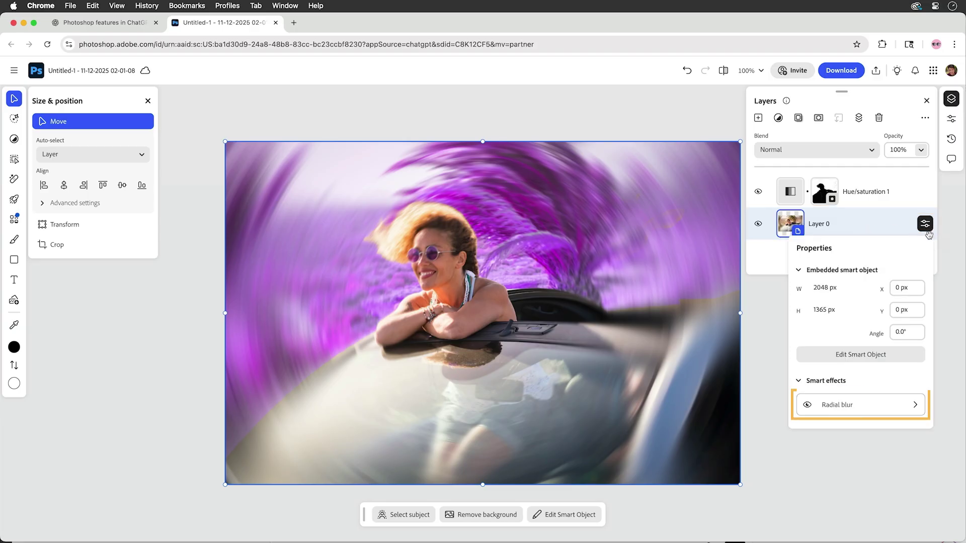
click(918, 406)
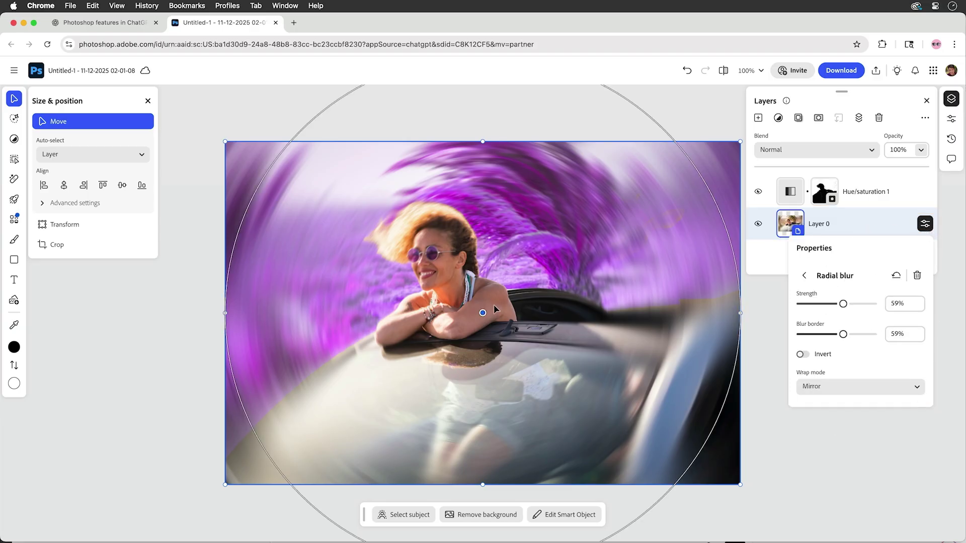
mouse_move(482, 312)
mouse_down()
mouse_move(580, 370)
mouse_move(437, 286)
mouse_move(424, 290)
mouse_up()
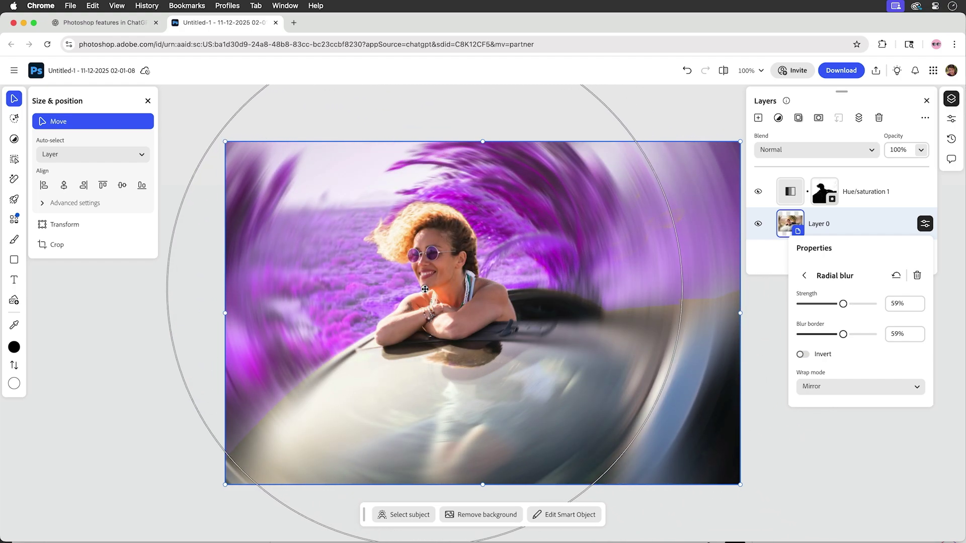
click(589, 401)
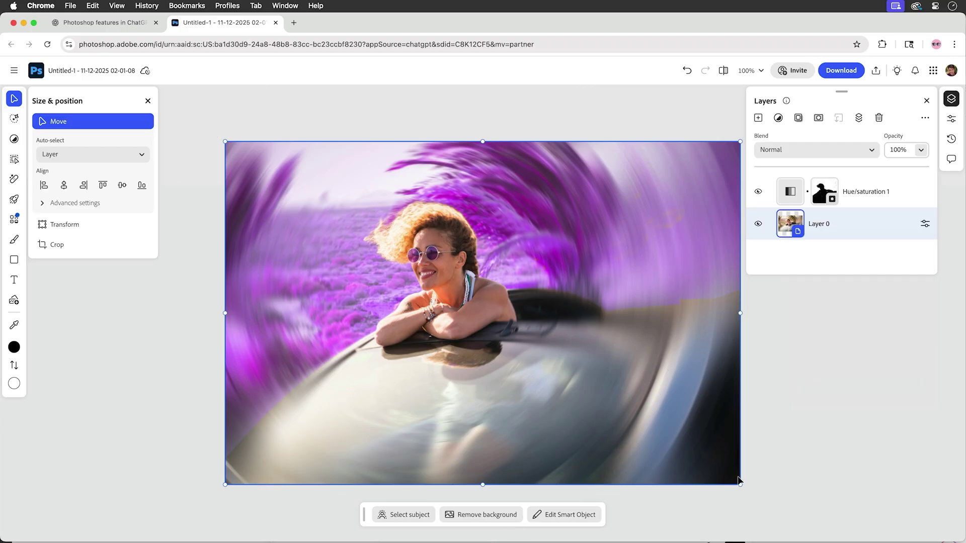